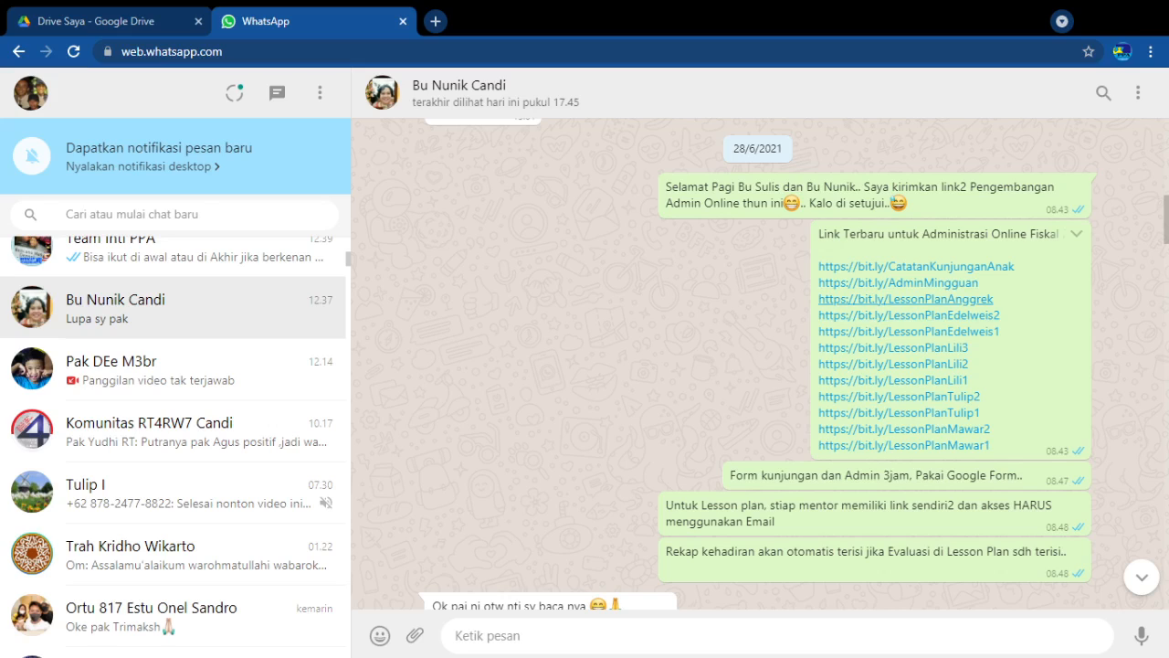
Open the LessonPlanAnggrek link from the chat and open the LP 19-22.xlsx file with Google Spreadsheet
left_click(931, 299)
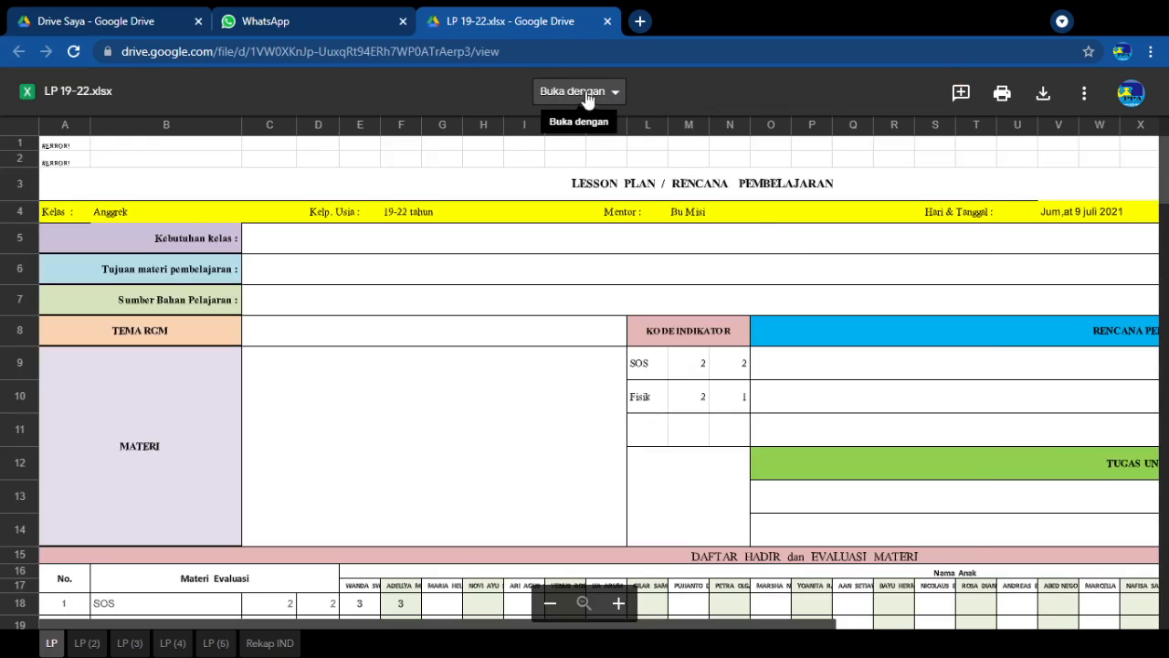
left_click(616, 95)
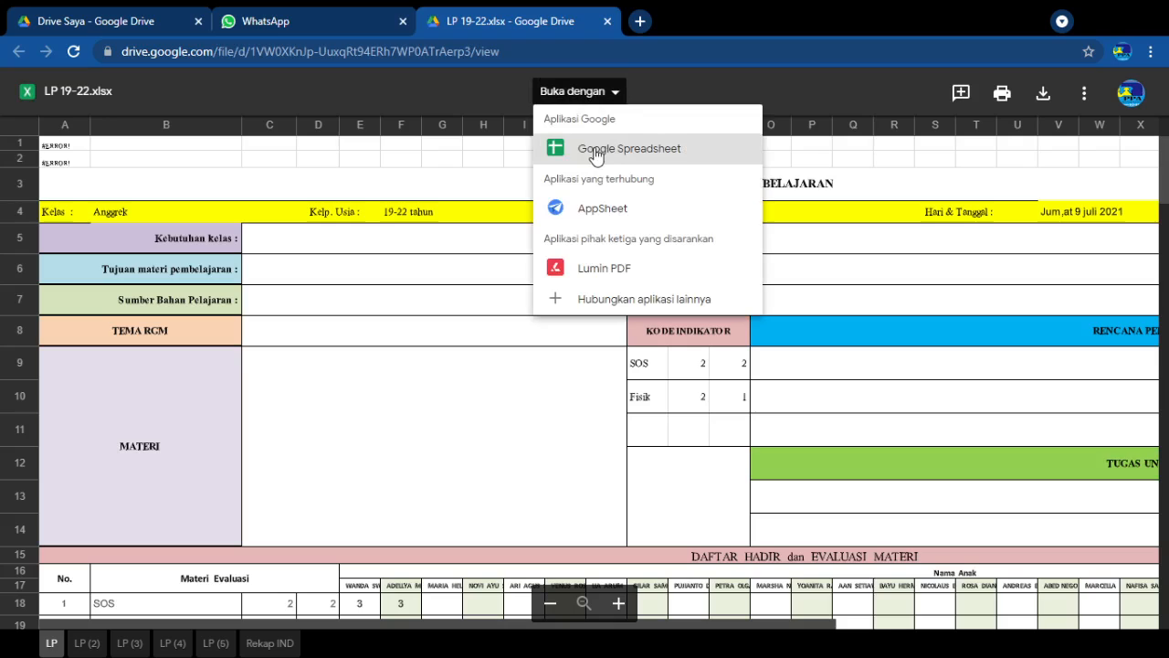
left_click(697, 154)
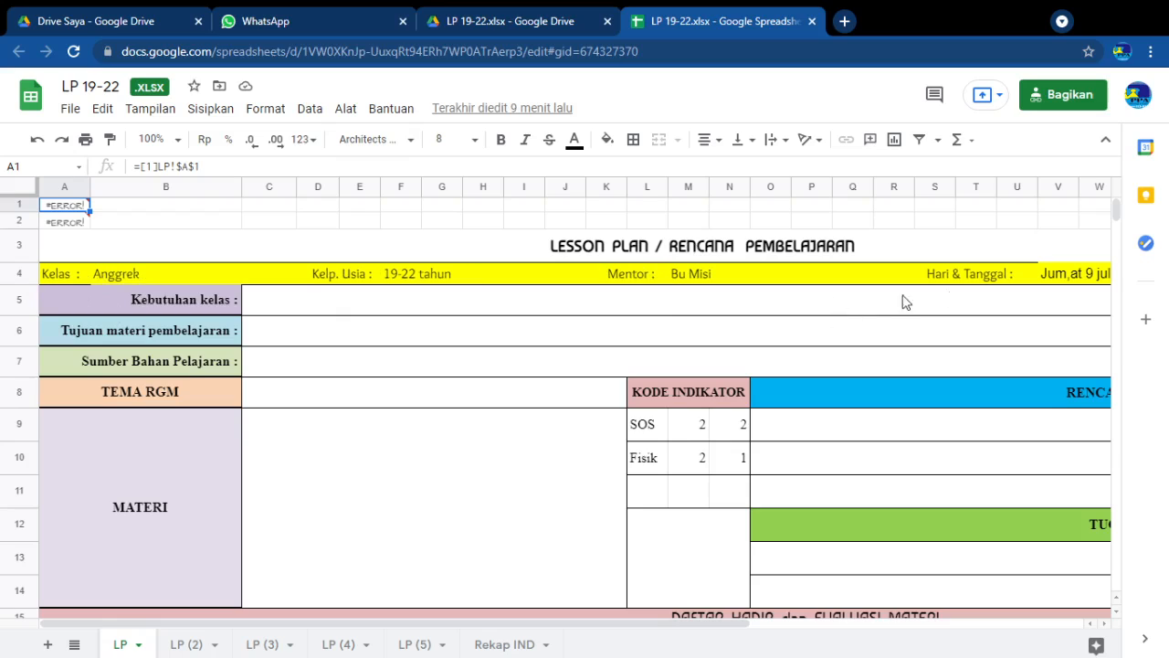
Examine the lesson plan's date, Kebutuhan kelas, Tujuan materi pembelajaran, Sumber Bahan Pelajaran, TEMA RGM and MATERI entry cells
left_click(1058, 280)
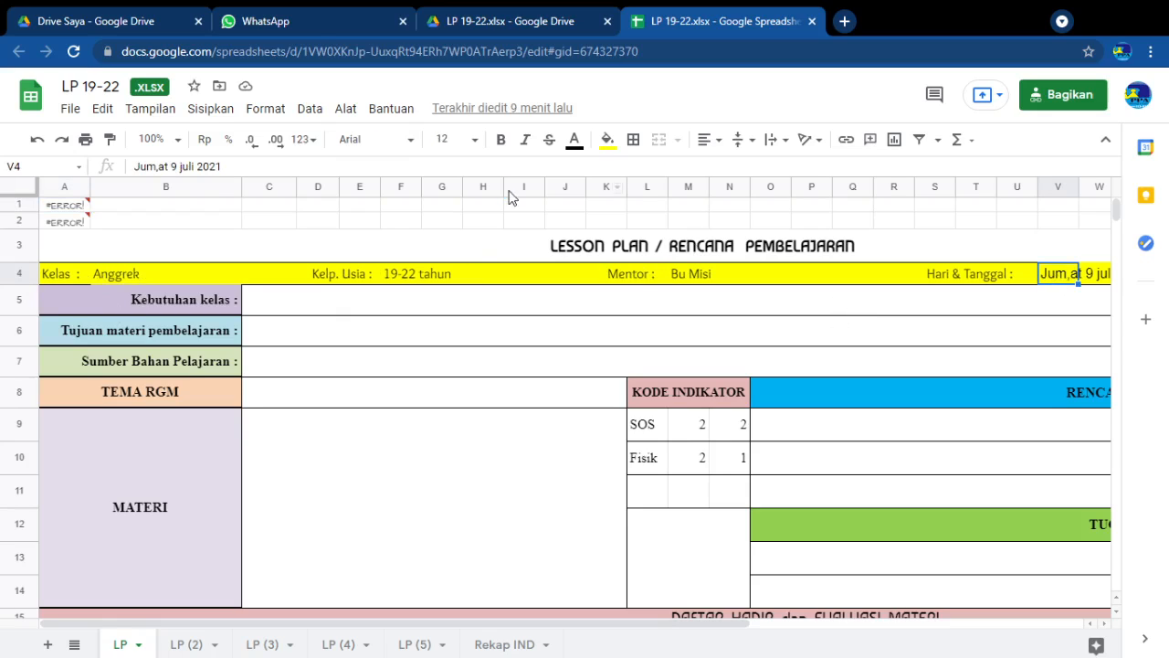
left_click(179, 167)
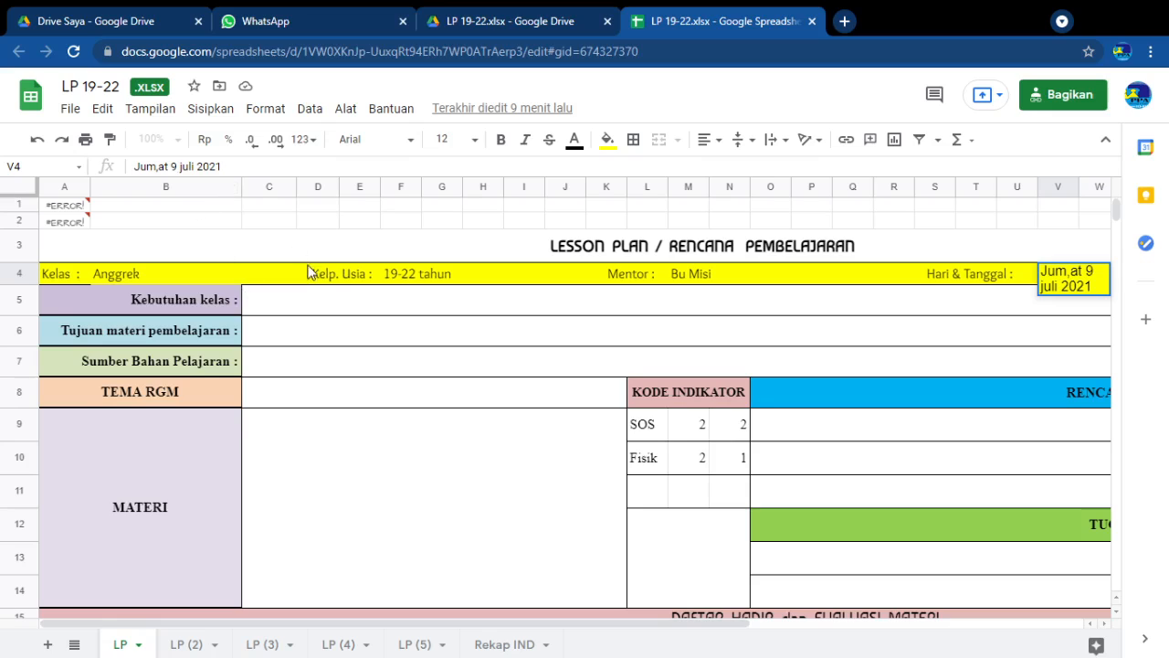
left_click(275, 302)
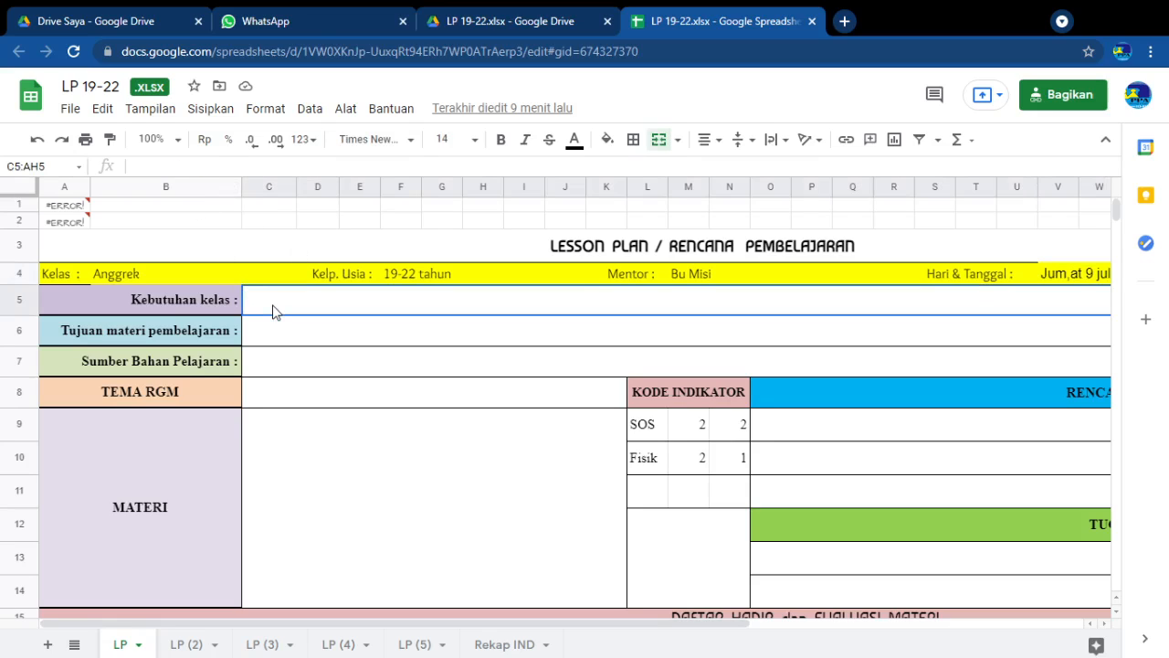
left_click(267, 340)
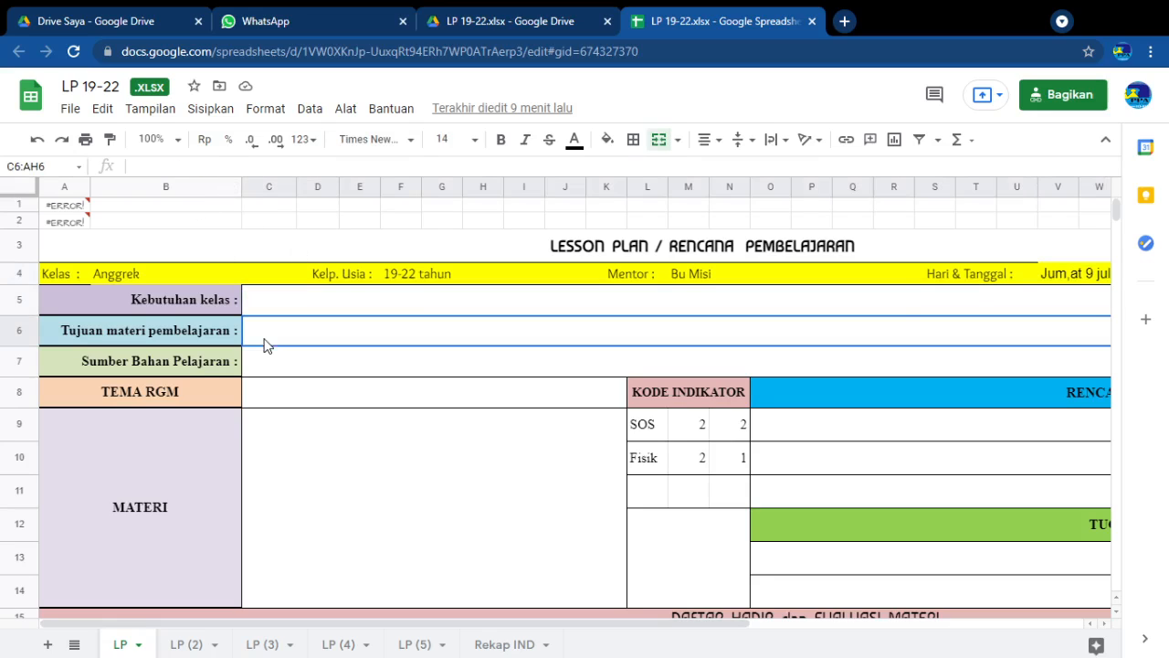
left_click(269, 367)
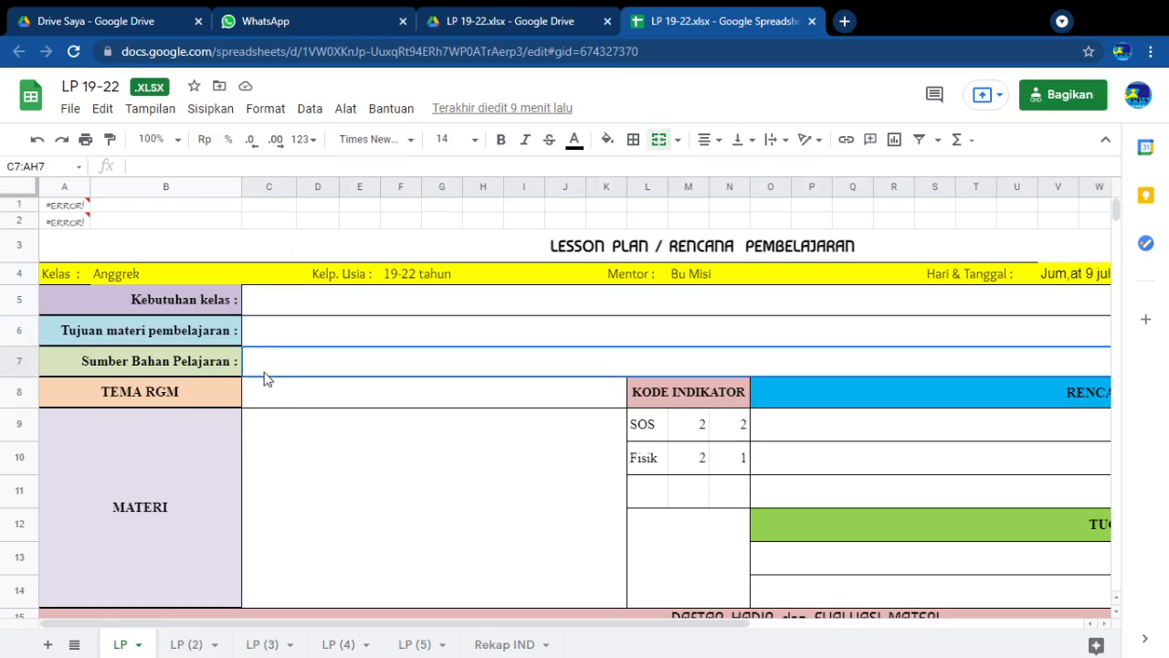
left_click(271, 401)
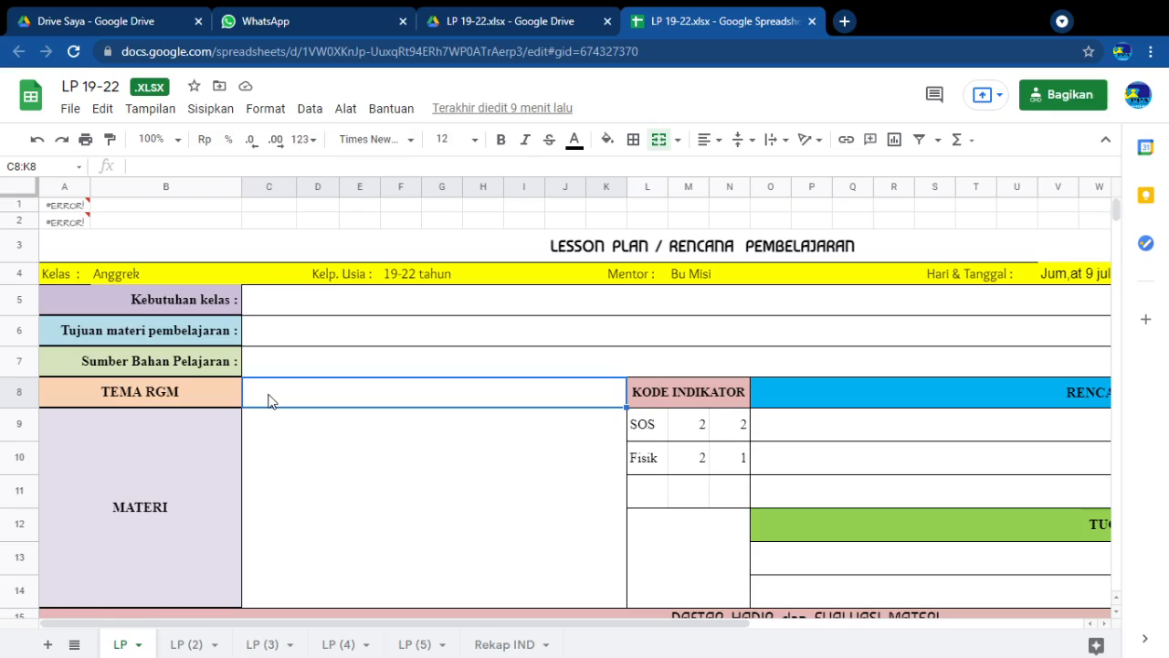
left_click(272, 489)
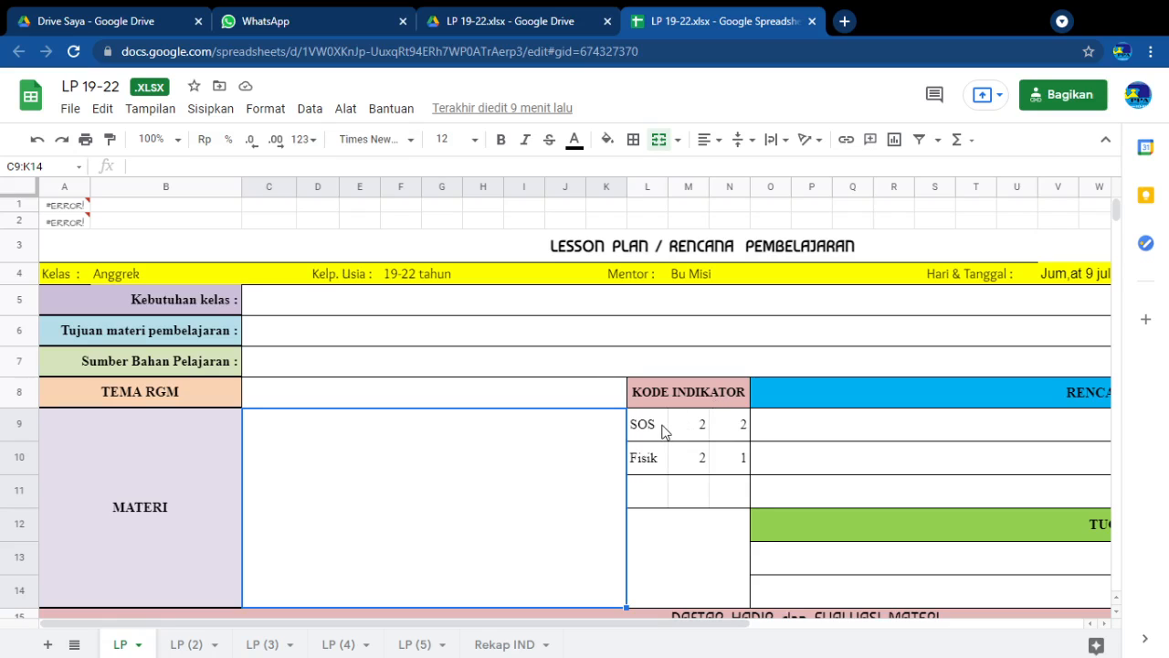
Examine the KODE INDIKATOR block cell by cell across its three rows, L9 to N11
scroll(664, 431, "down", 1)
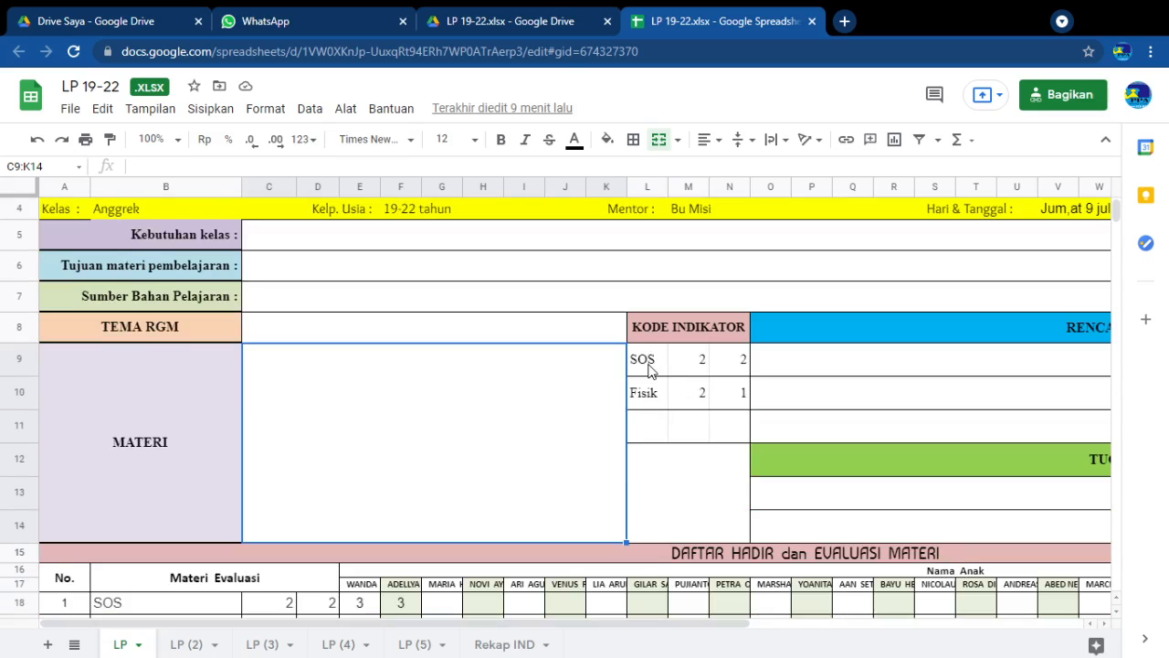
left_click(648, 366)
left_click(646, 400)
left_click(654, 365)
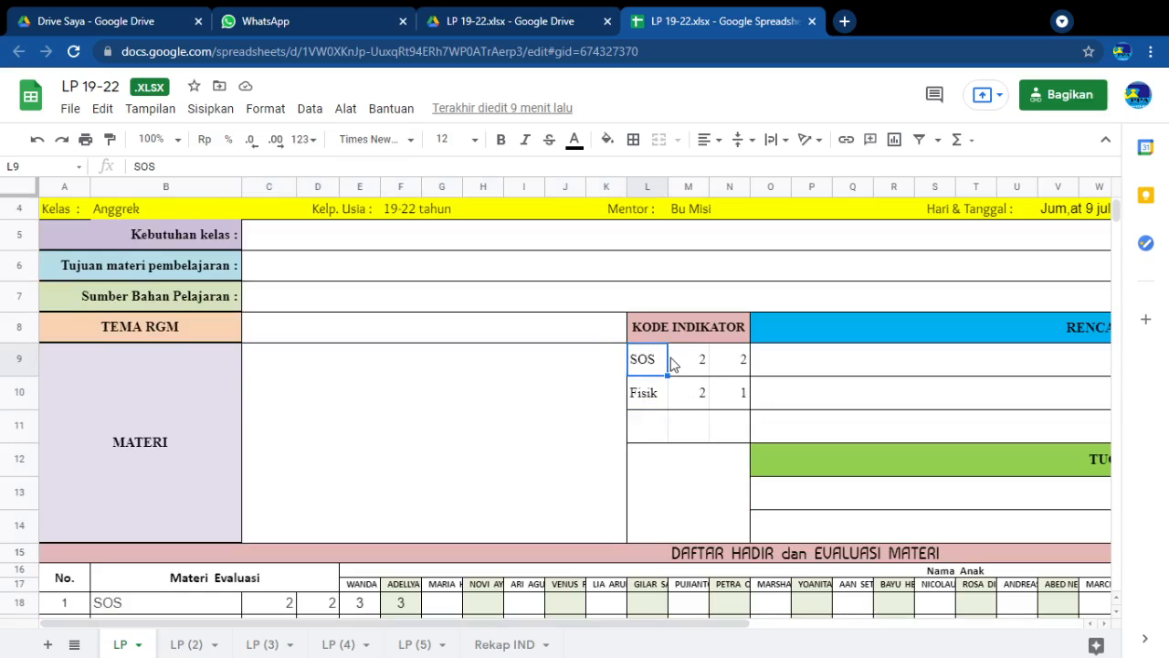
left_click(680, 365)
left_click(739, 364)
left_click(640, 402)
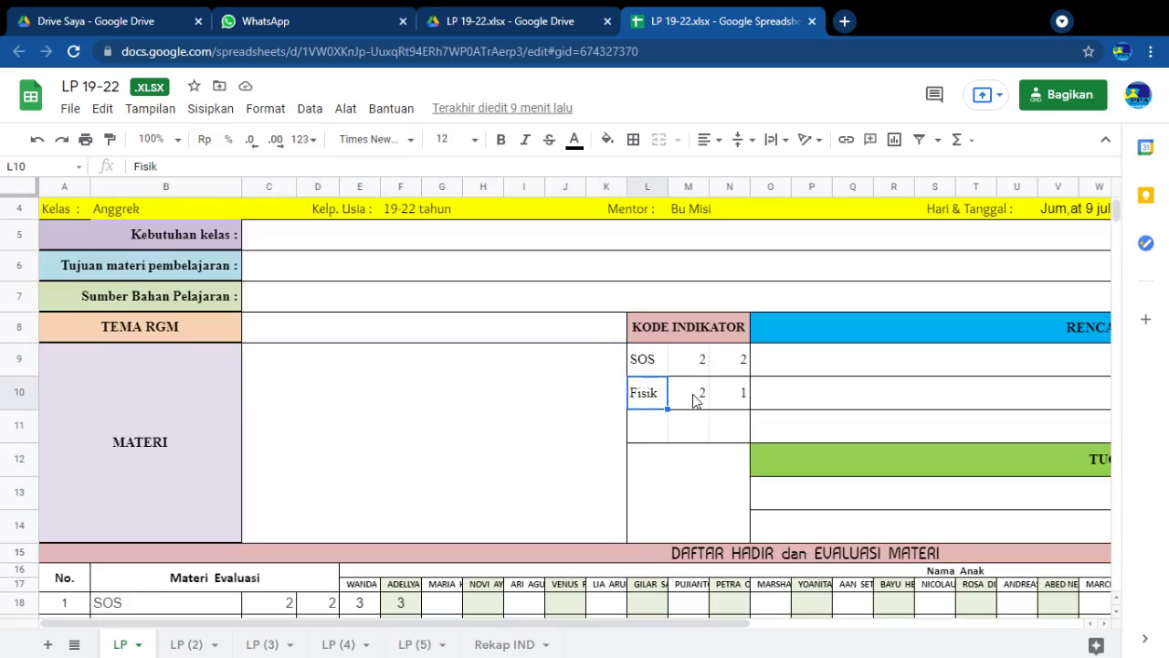
left_click(699, 397)
left_click(727, 393)
left_click(665, 425)
left_click(690, 425)
left_click(728, 428)
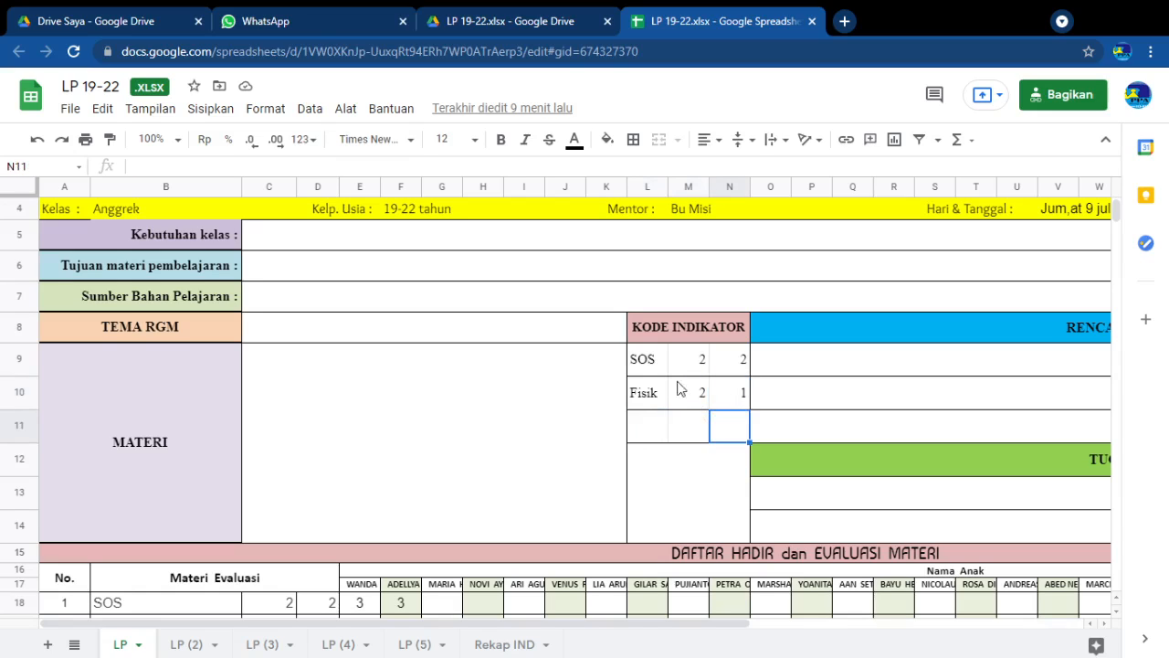
Review the indicator names in the first column of the KODE INDIKATOR block, comparing the SOS and Fisik rows
left_click(649, 363)
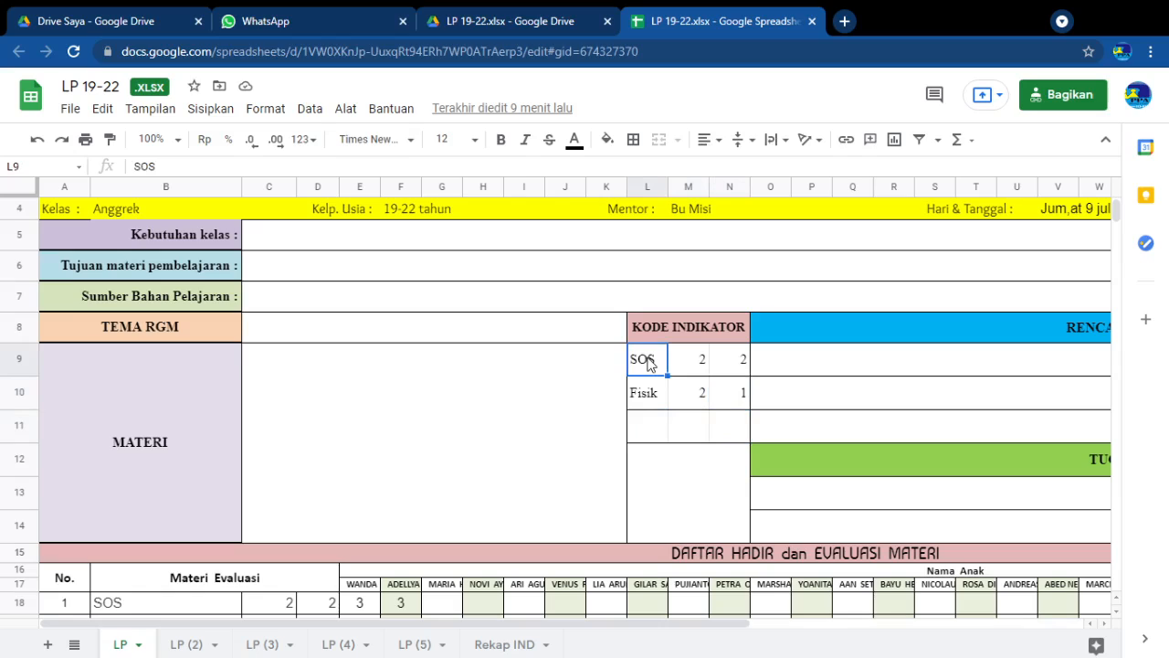
left_click(647, 398)
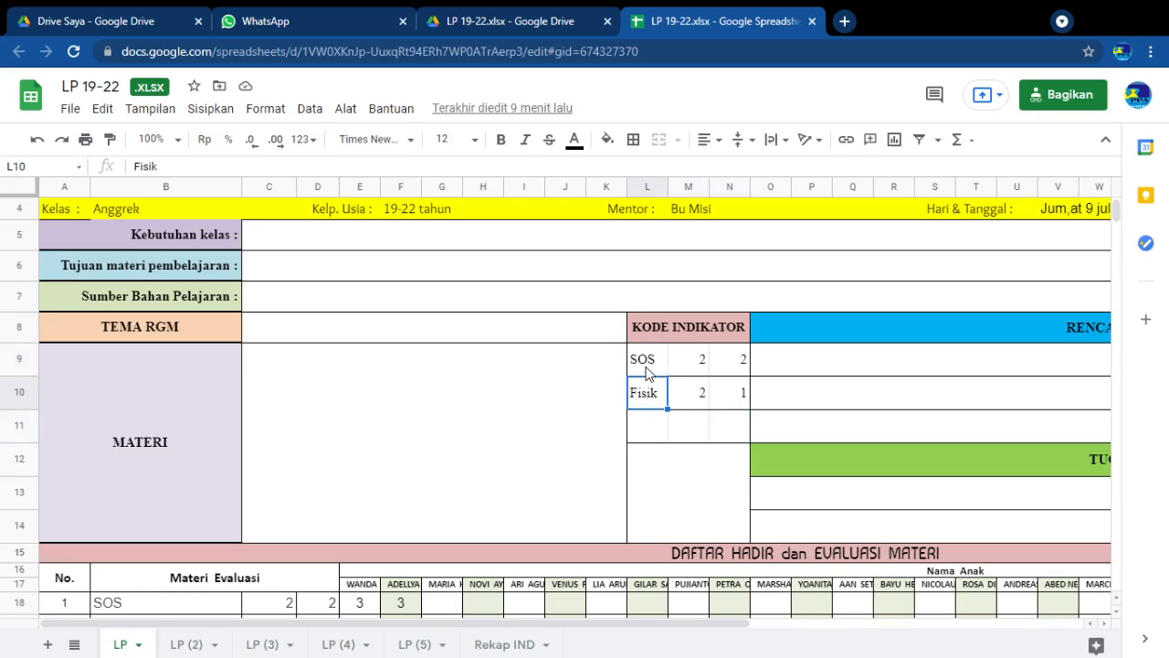
left_click(645, 370)
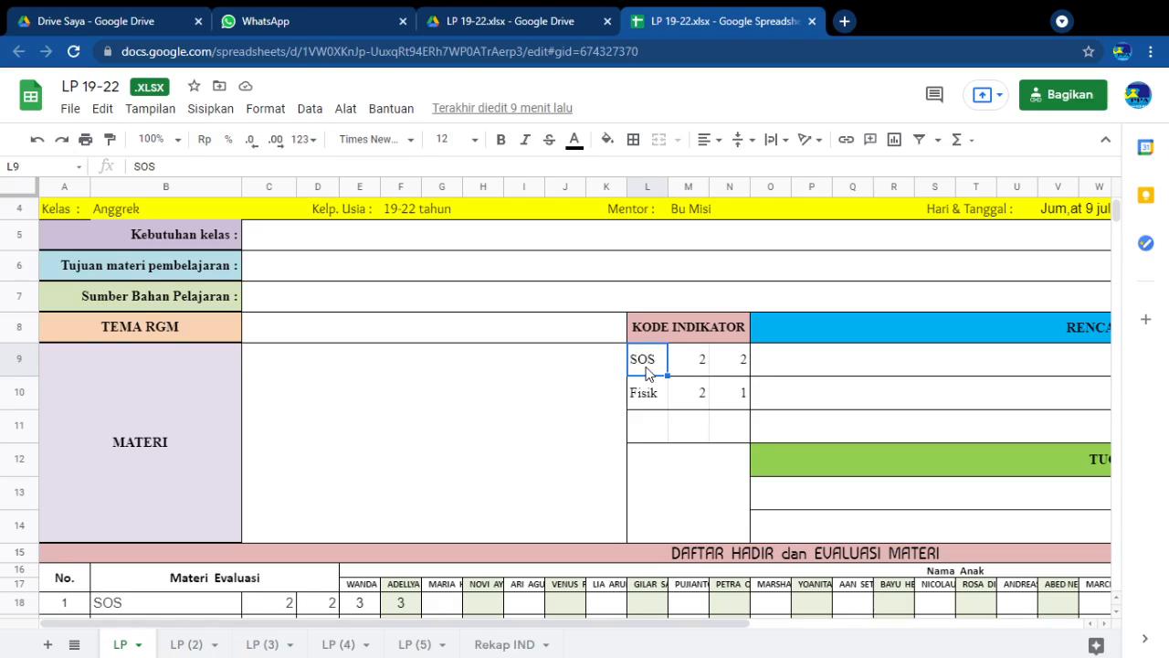
left_click(646, 397)
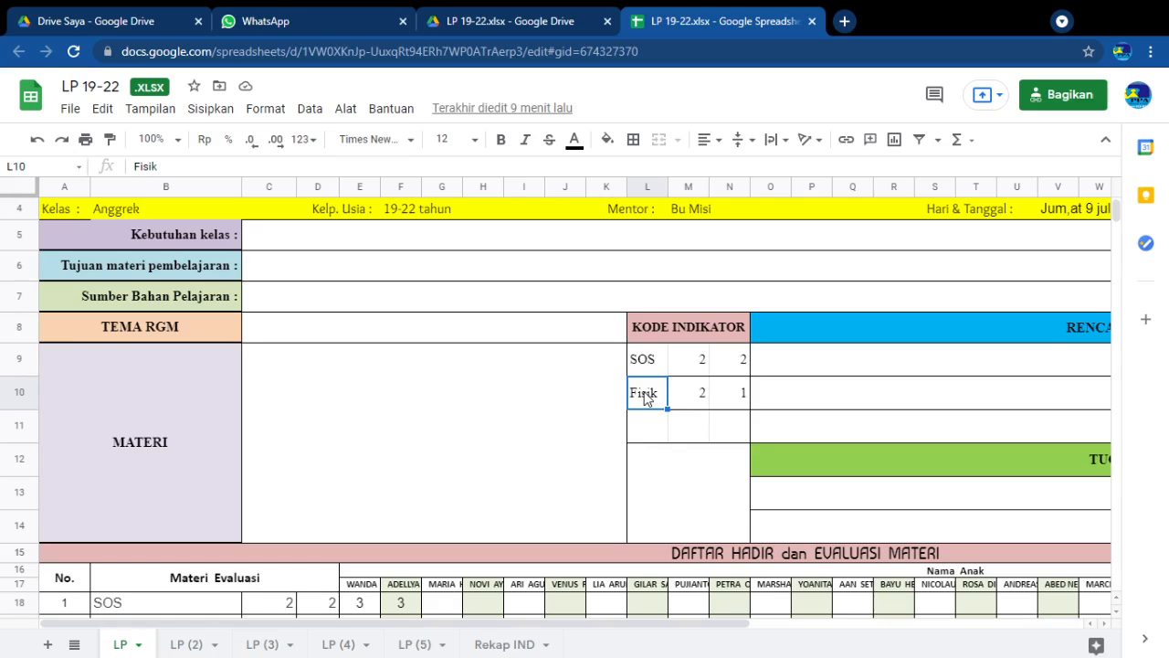
left_click(655, 370)
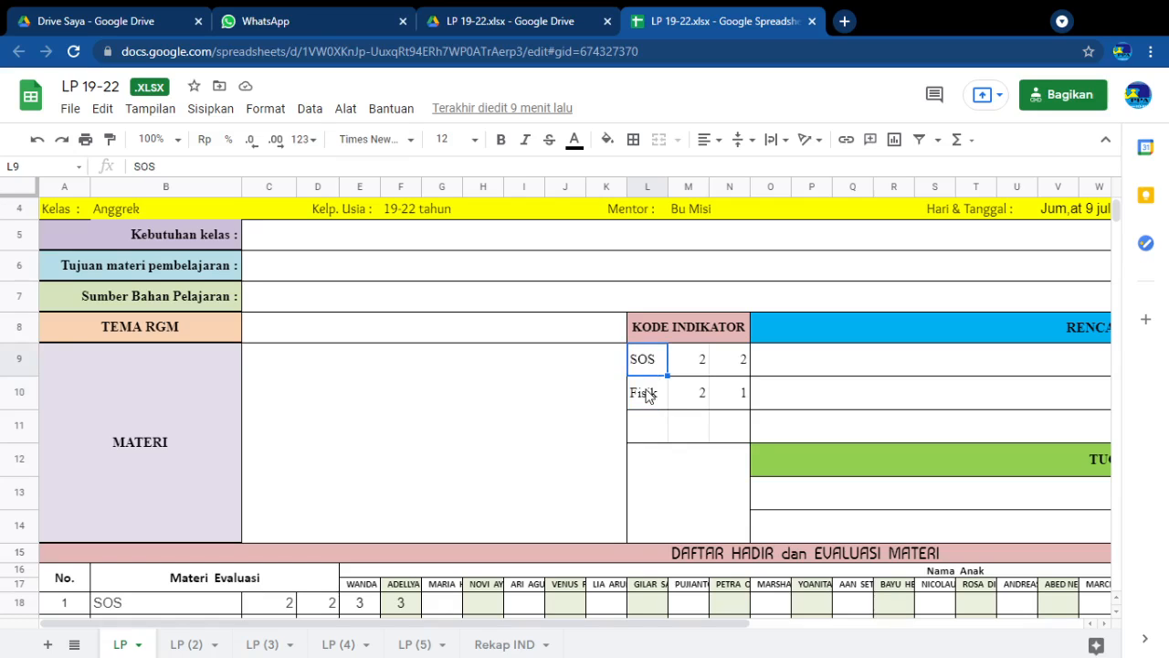
left_click(646, 395)
left_click(657, 367)
left_click(654, 395)
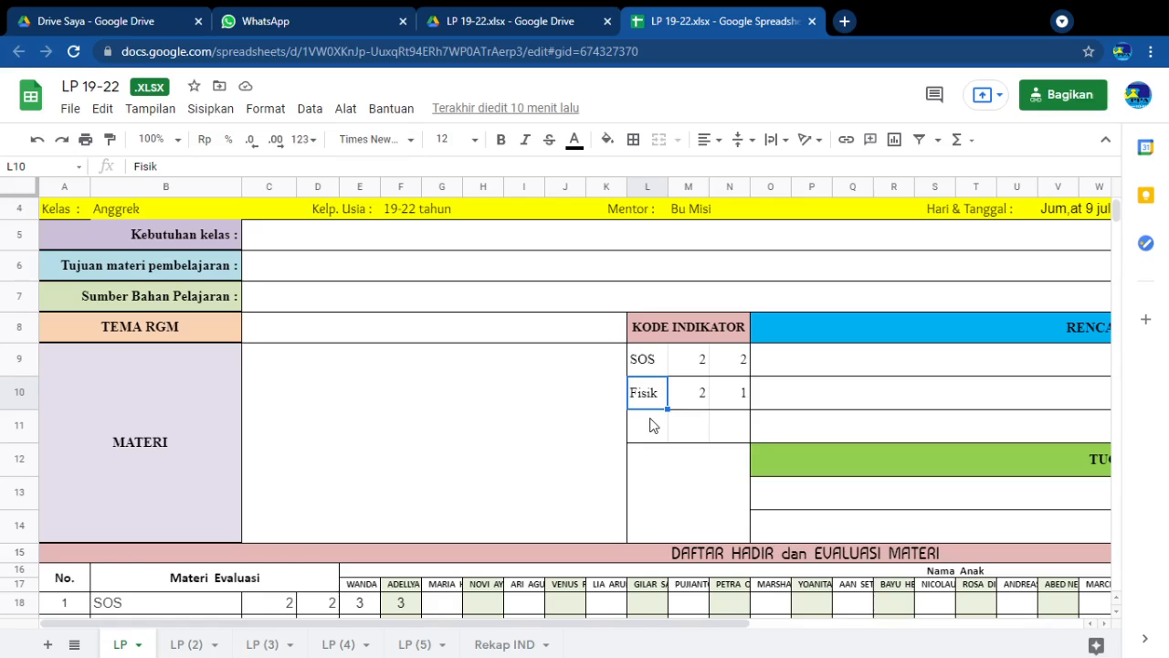
left_click(654, 370)
left_click(646, 399)
left_click(641, 370)
left_click(644, 395)
left_click(645, 418)
left_click(642, 393)
left_click(643, 366)
Check the two code number cells beside the SOS and Fisik indicators in columns M and N
left_click(683, 357)
left_click(683, 385)
left_click(682, 350)
left_click(728, 356)
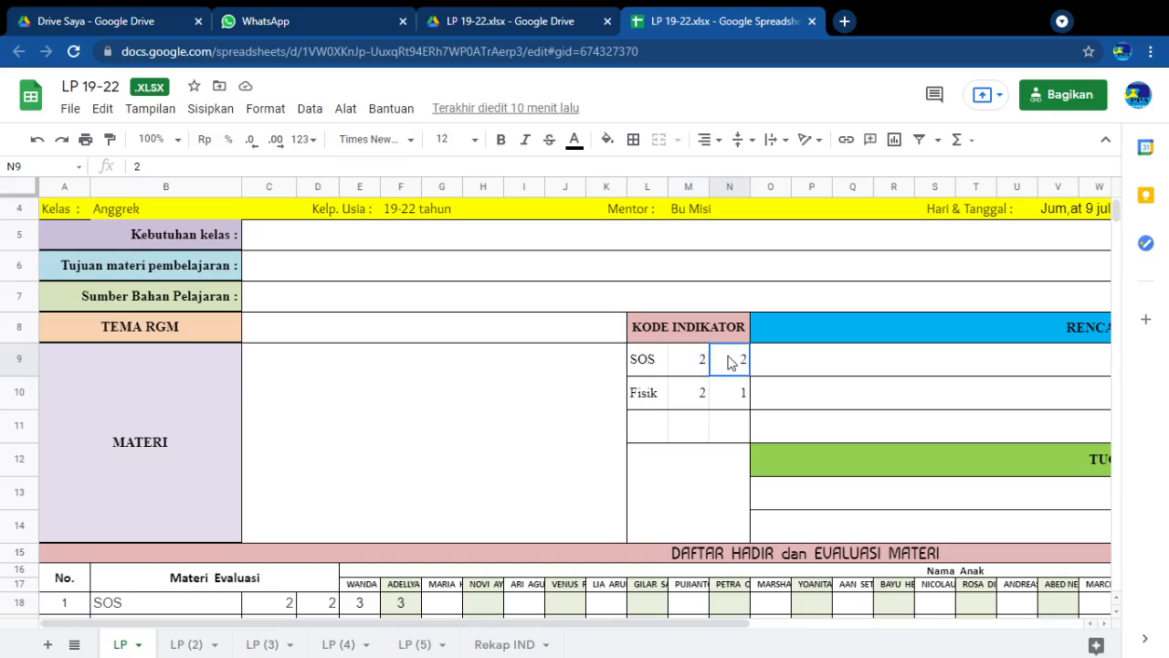
left_click(694, 357)
left_click(662, 368)
left_click(699, 365)
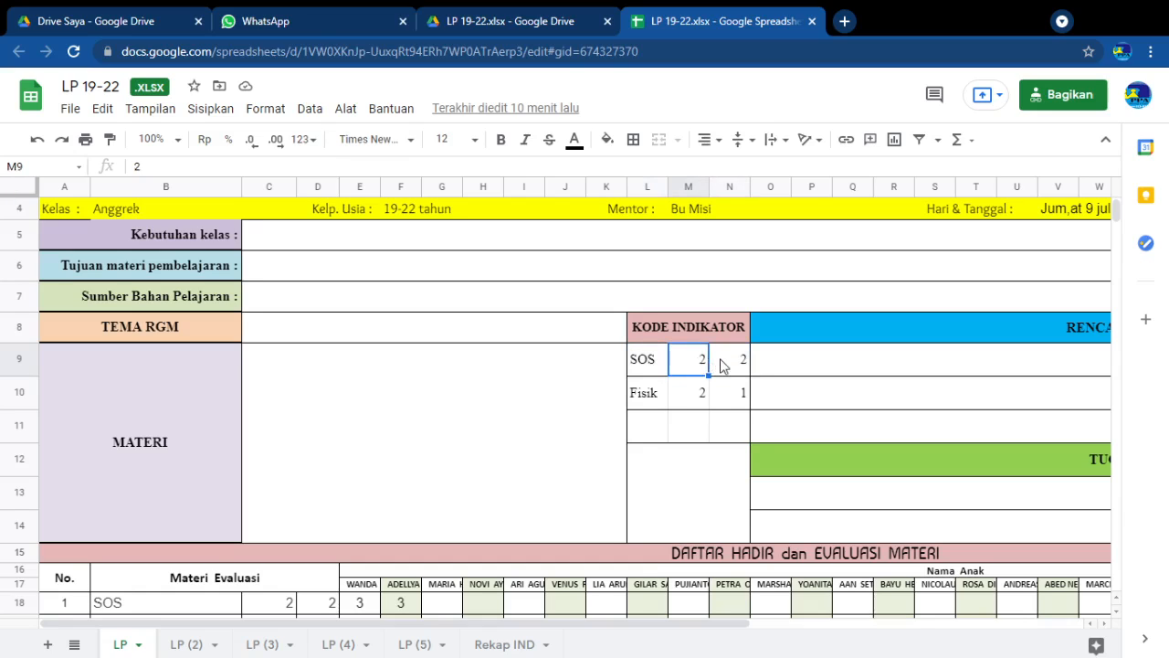
left_click(721, 366)
left_click(693, 366)
left_click(736, 369)
left_click(691, 367)
left_click(722, 366)
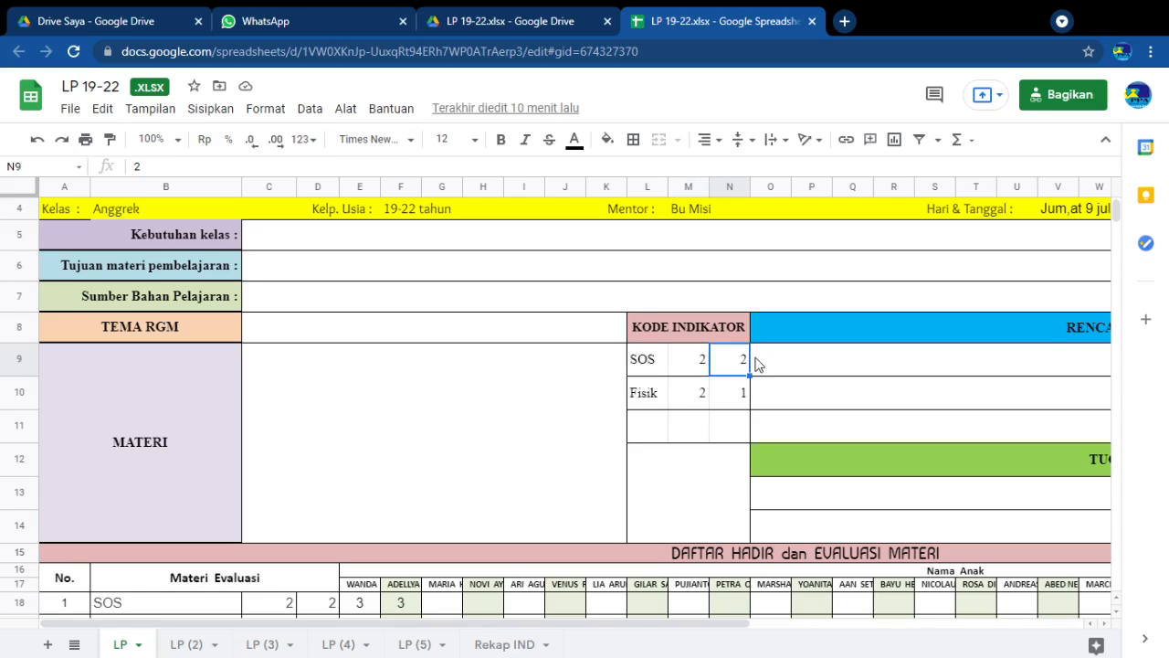
left_click(685, 398)
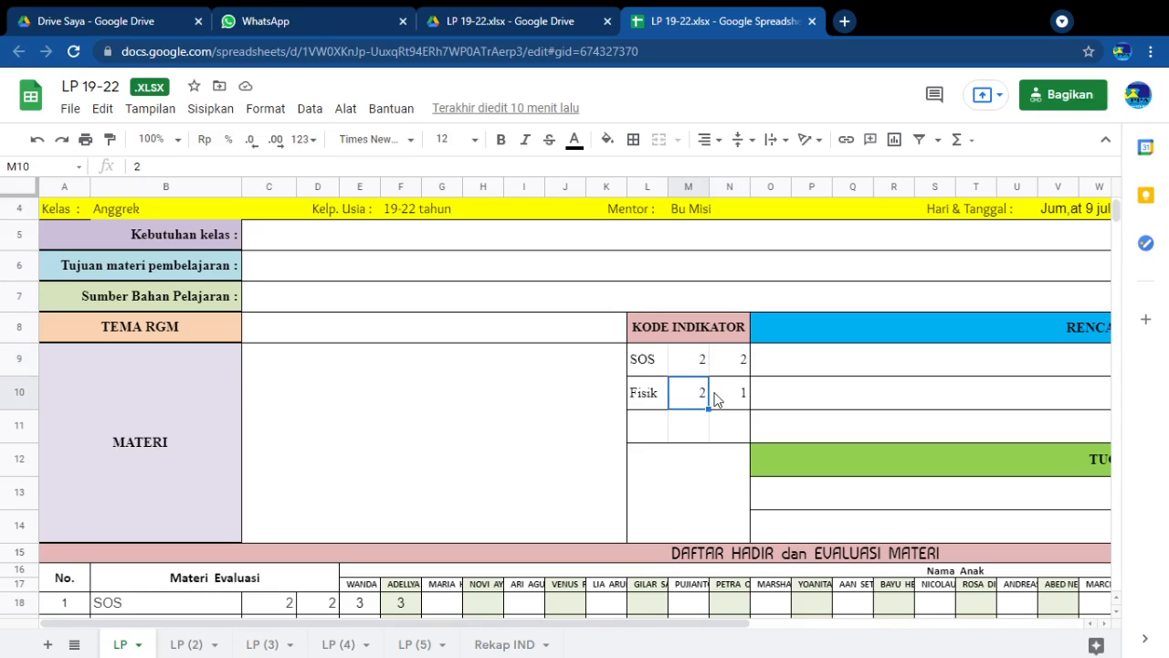
left_click(736, 399)
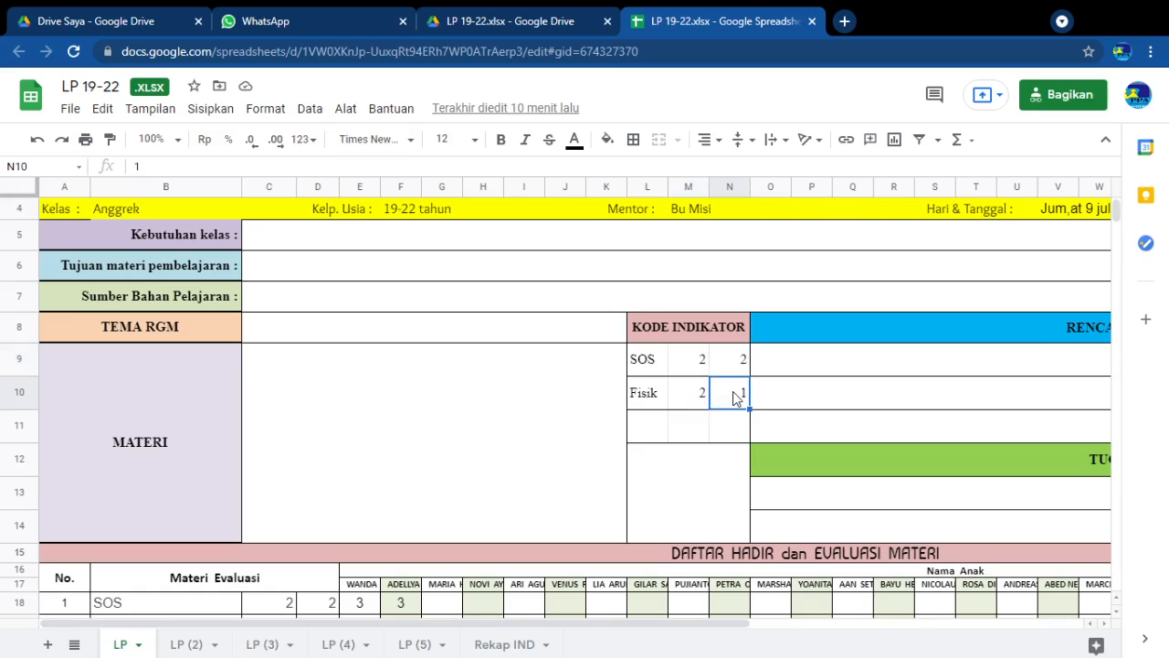
Examine the RENCANA PENILAIAN LKPA rows that correspond to each indicator code, rows 9 to 11
left_click(779, 354)
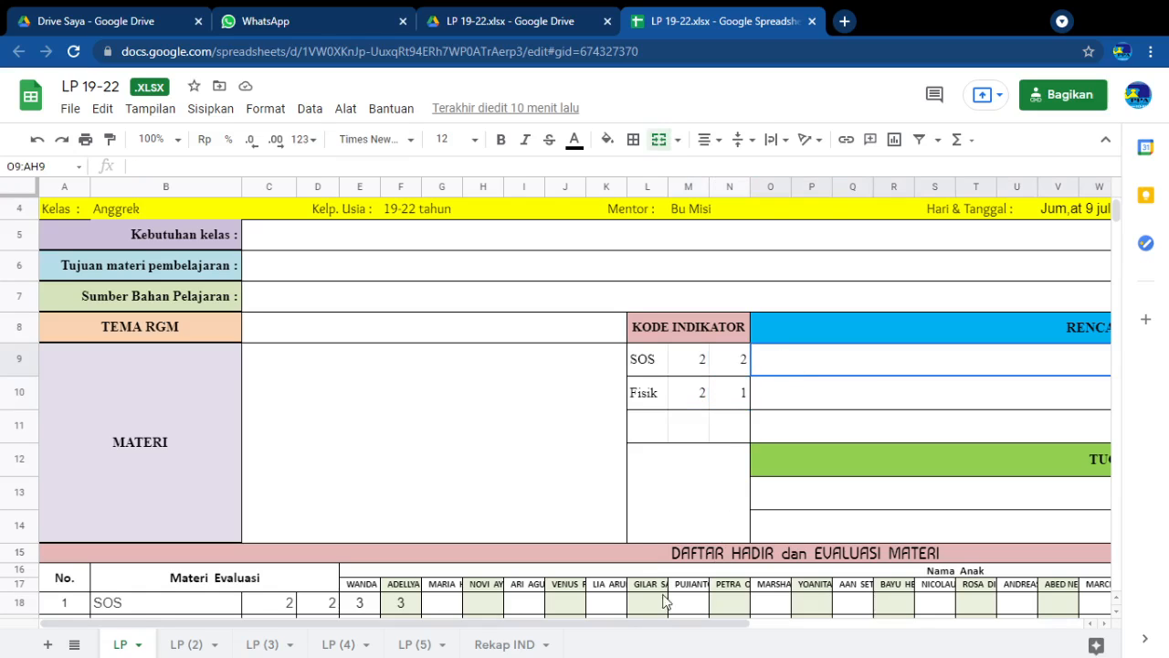
left_click_drag(585, 634, 849, 629)
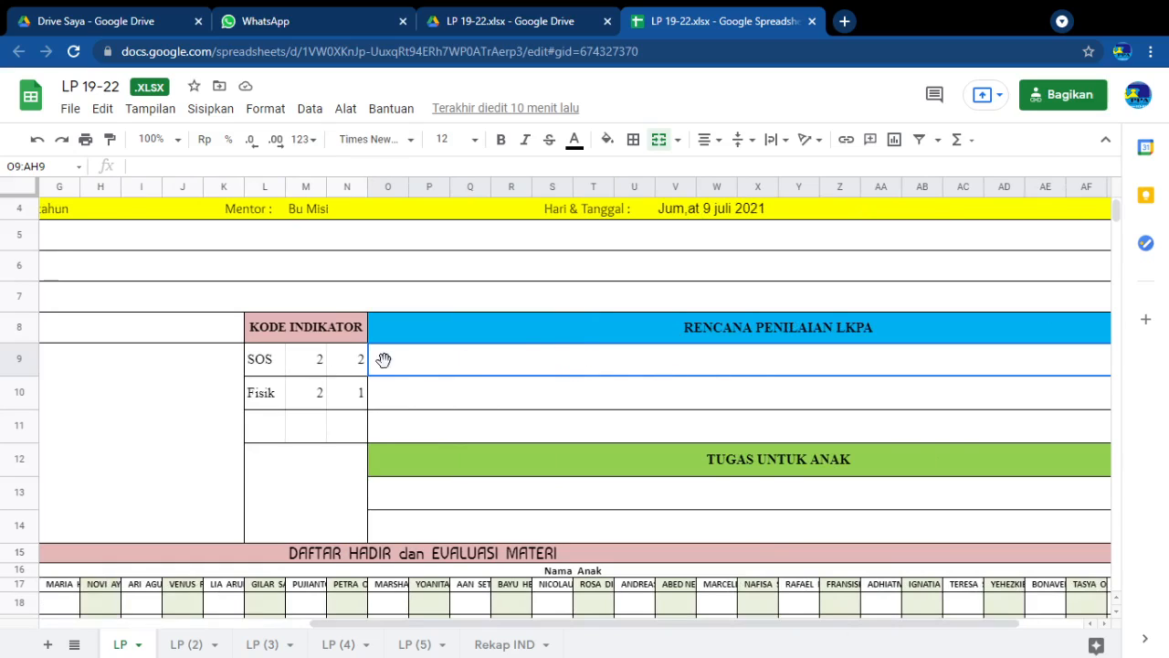
left_click(417, 392)
left_click(416, 370)
left_click(423, 389)
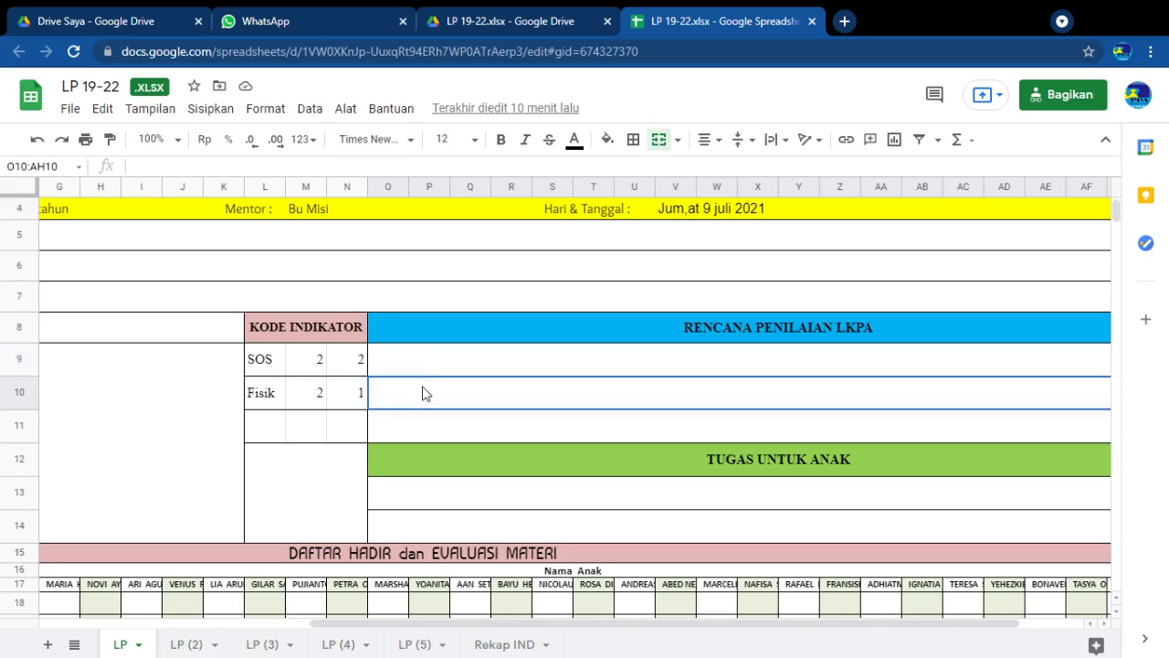
left_click(426, 365)
left_click(436, 392)
left_click(411, 364)
left_click(415, 394)
left_click(426, 363)
left_click(431, 406)
left_click(420, 431)
Examine the two entry rows under TUGAS UNTUK ANAK, rows 13 and 14
scroll(421, 432, "down", 1)
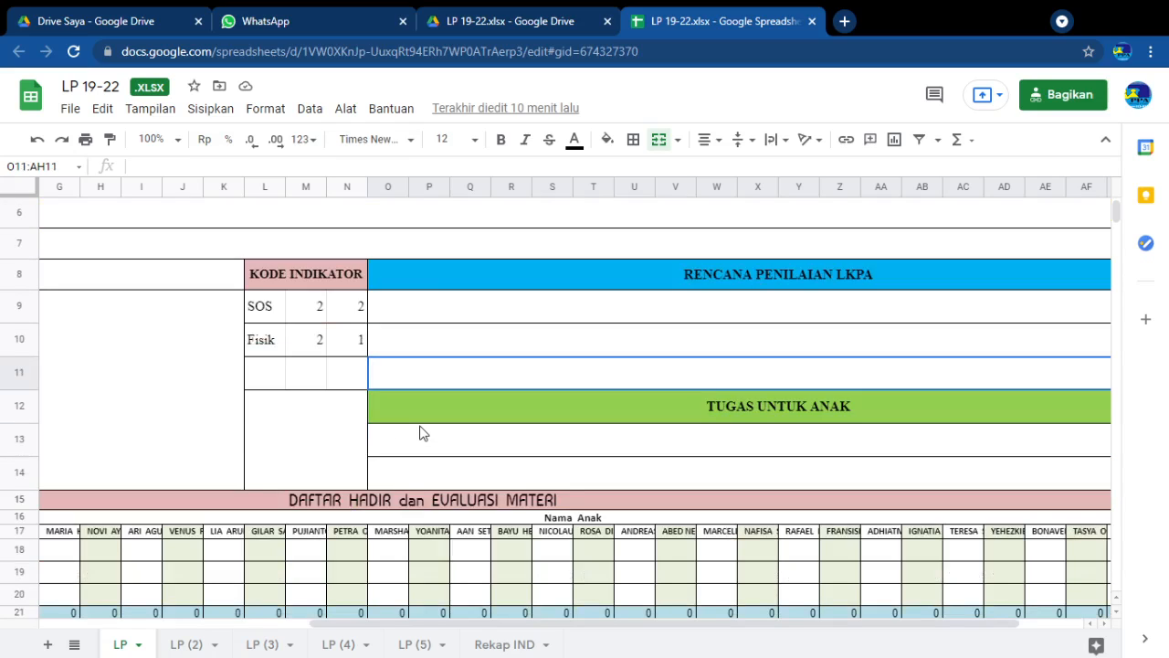
left_click(548, 447)
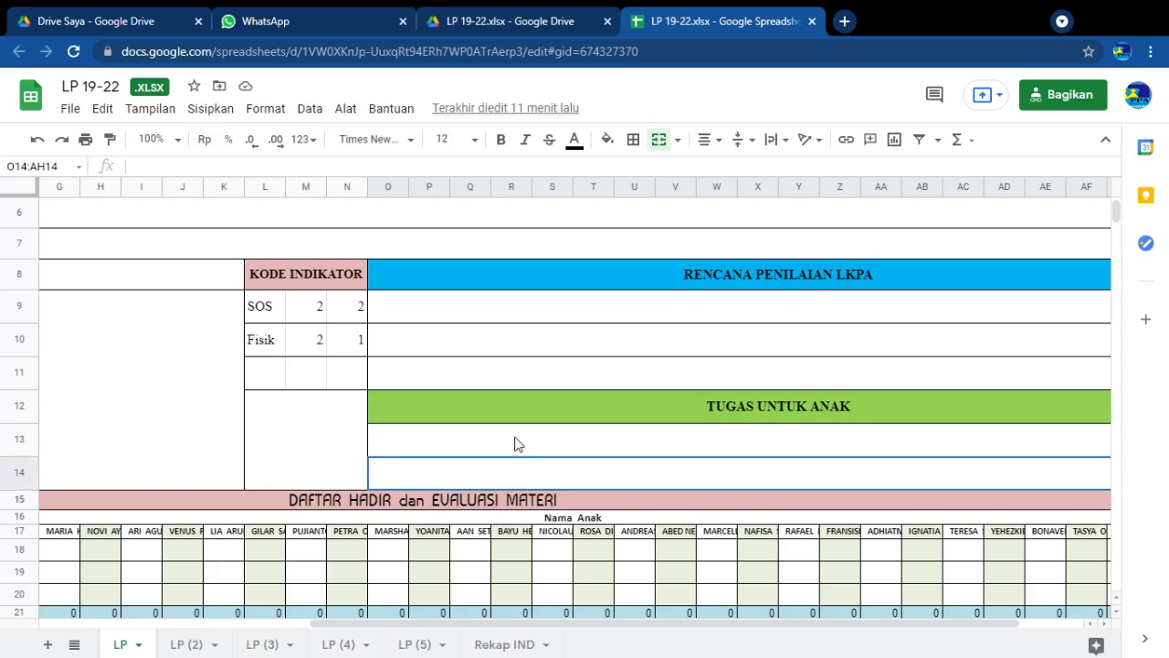
left_click(503, 473)
scroll(503, 473, "down", 1)
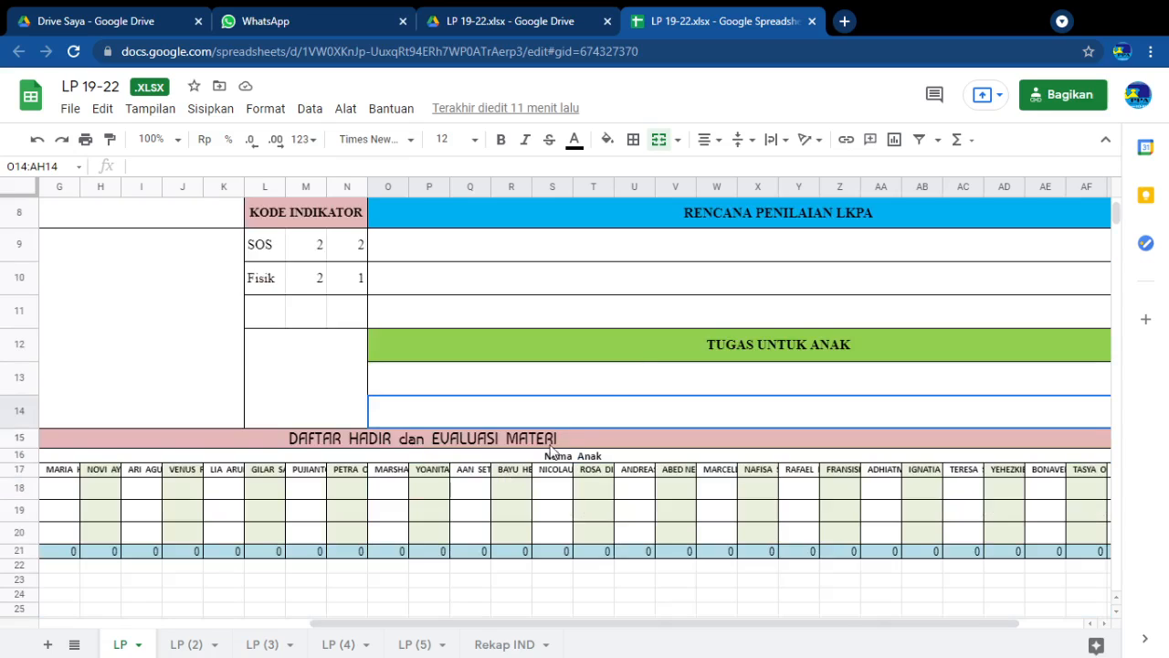
left_click(620, 384)
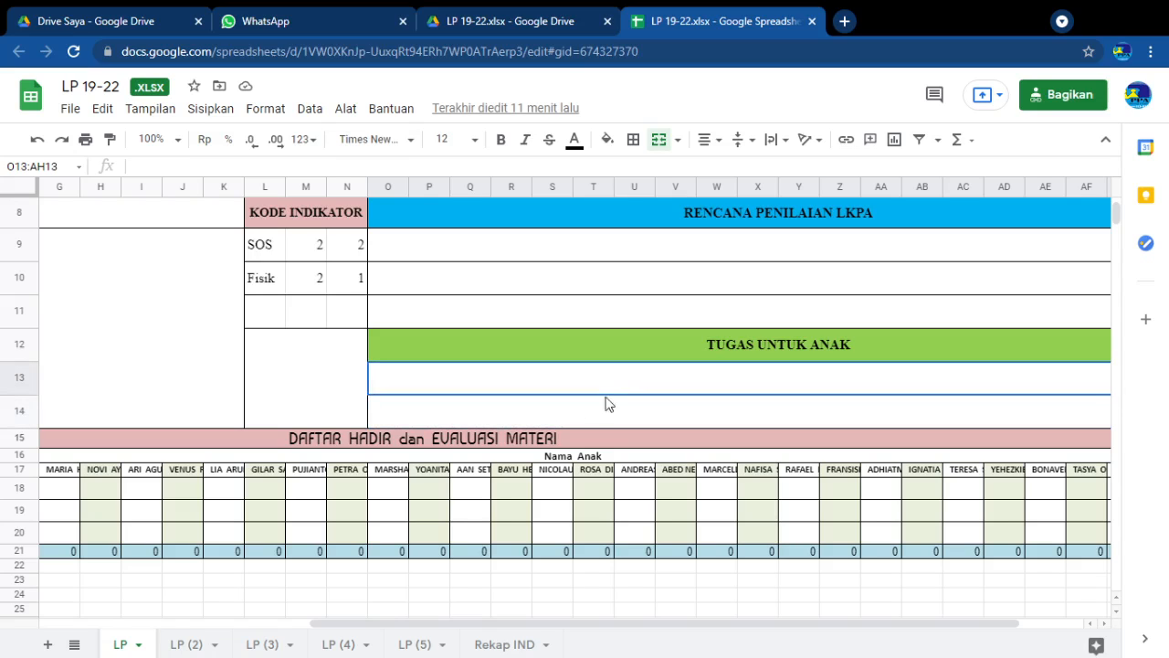
left_click_drag(837, 630, 611, 626)
left_click(723, 411)
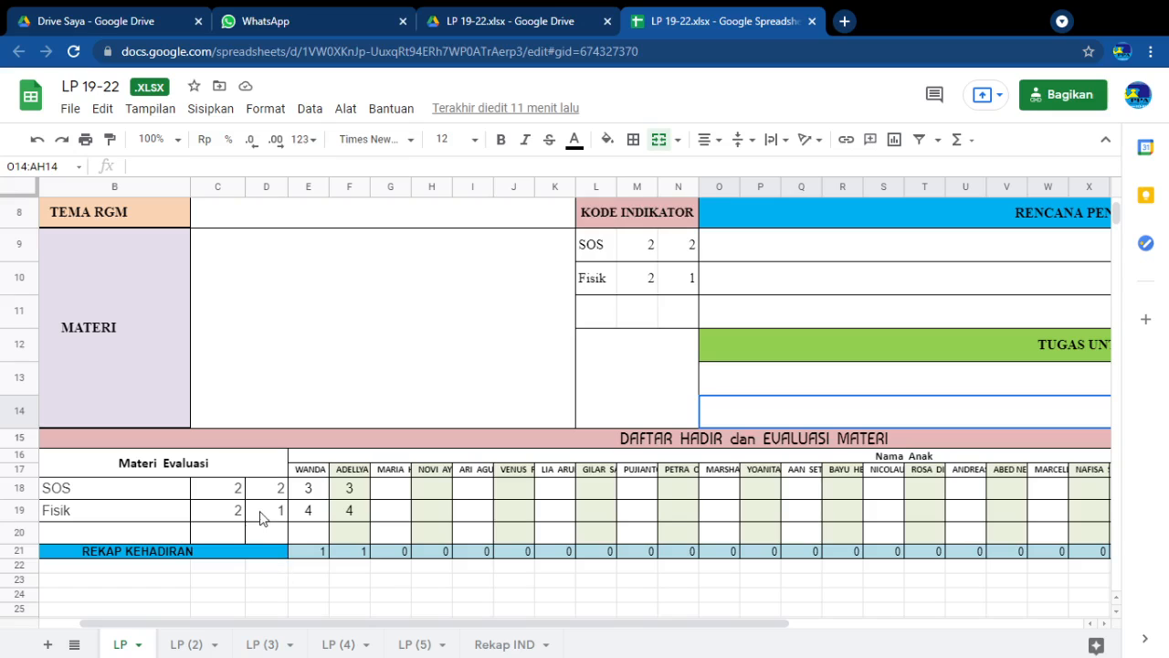
Inspect how the SOS and Fisik rows under Materi Evaluasi reference the indicator codes entered above
left_click_drag(539, 622, 444, 632)
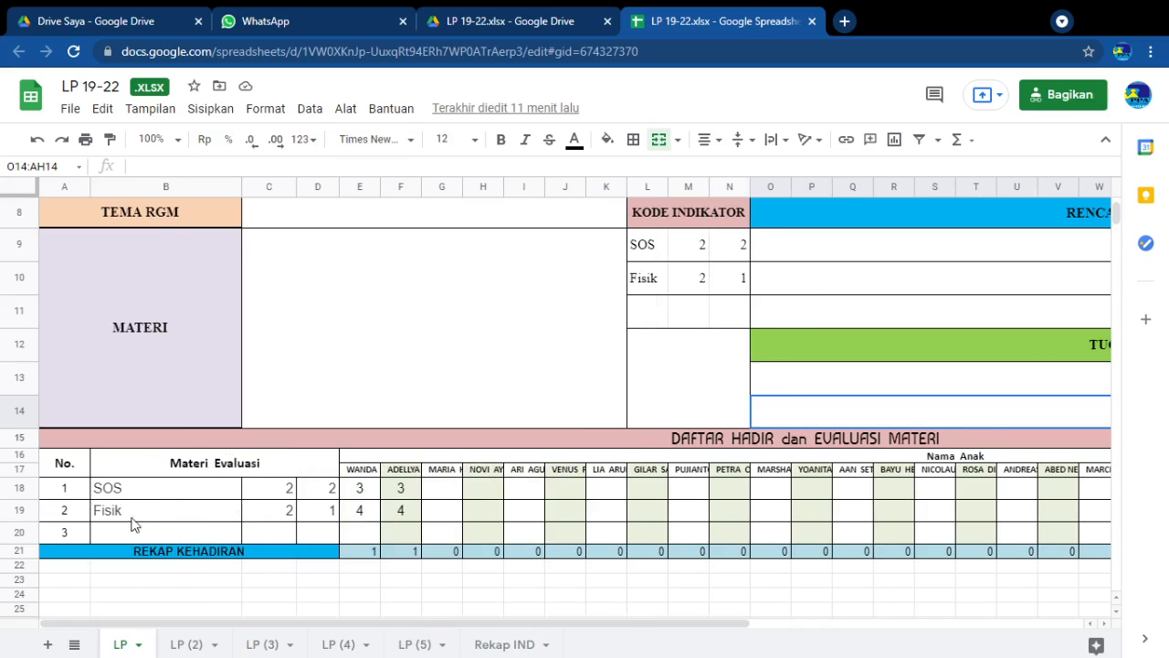
left_click(113, 488)
left_click(261, 494)
left_click(318, 490)
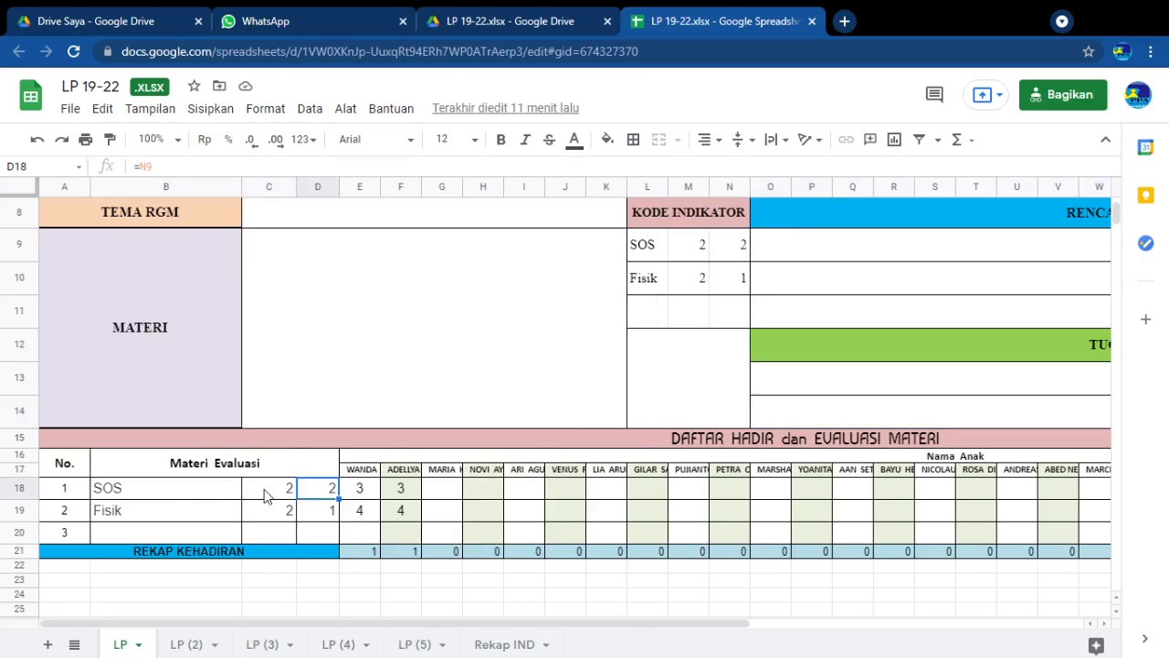
left_click(194, 493)
left_click(279, 494)
left_click(317, 488)
left_click(328, 512)
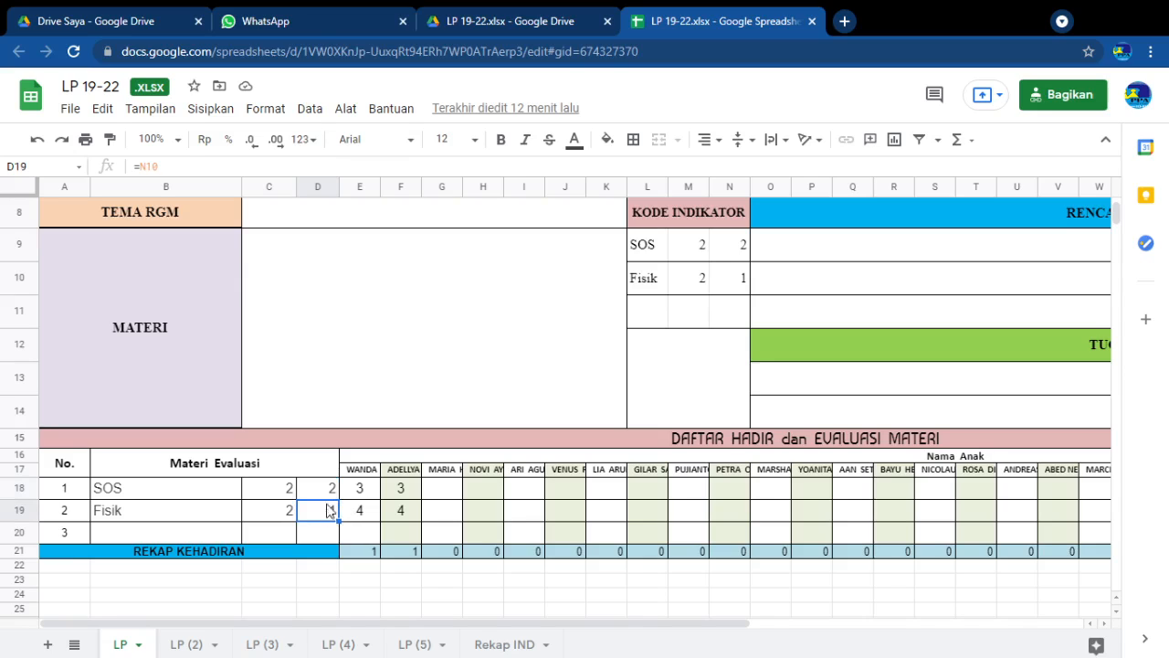
Check the SOS and Fisik scores entered for the first two children, columns E and F of the evaluation table
left_click(330, 490)
left_click(365, 490)
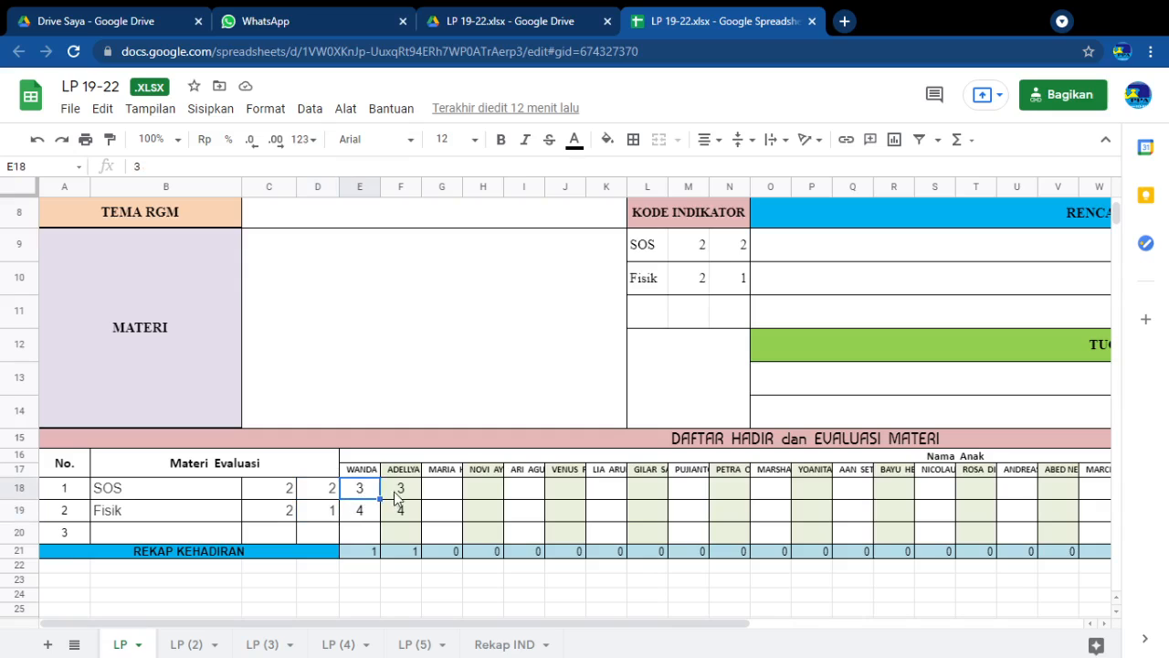
left_click(394, 512)
left_click(366, 510)
left_click(357, 489)
left_click(359, 510)
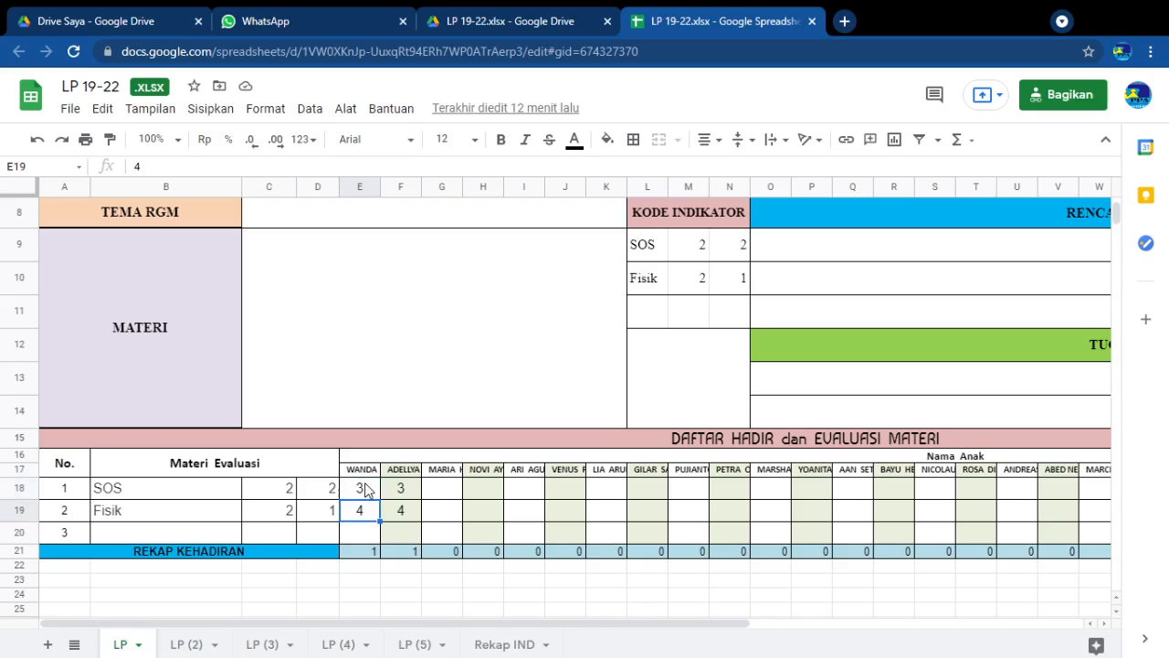
left_click(366, 491)
left_click(402, 504)
Check the third child's name header and the SOS and Fisik score cells beneath it in column G
left_click(418, 473)
left_click(444, 475)
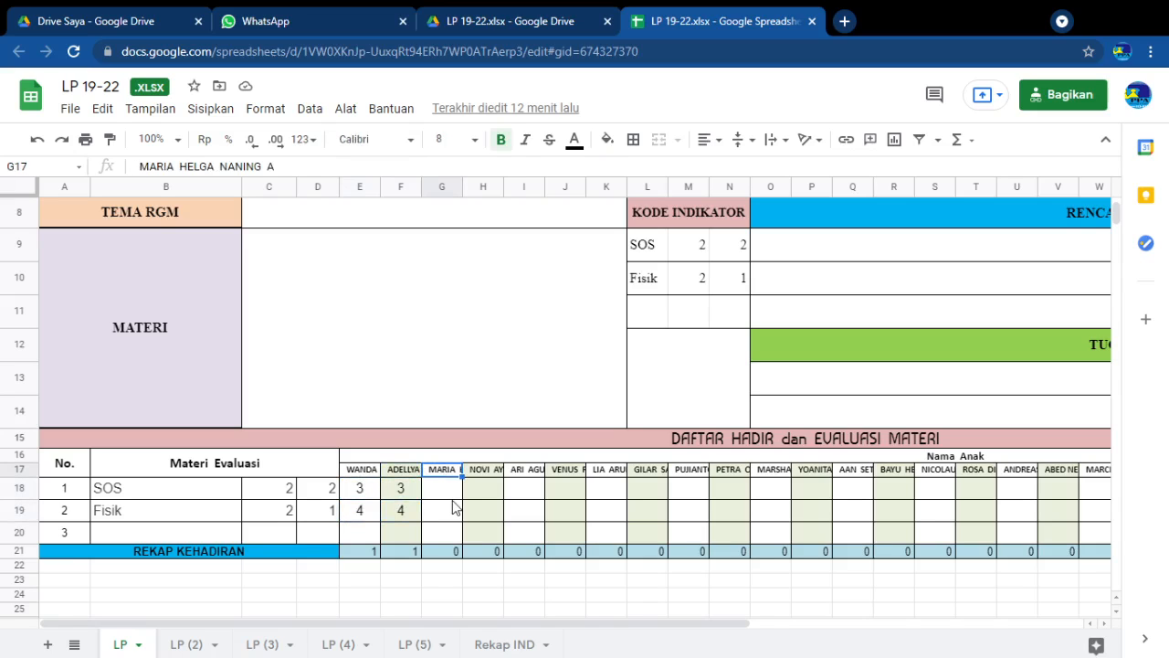
left_click(454, 513)
left_click(449, 489)
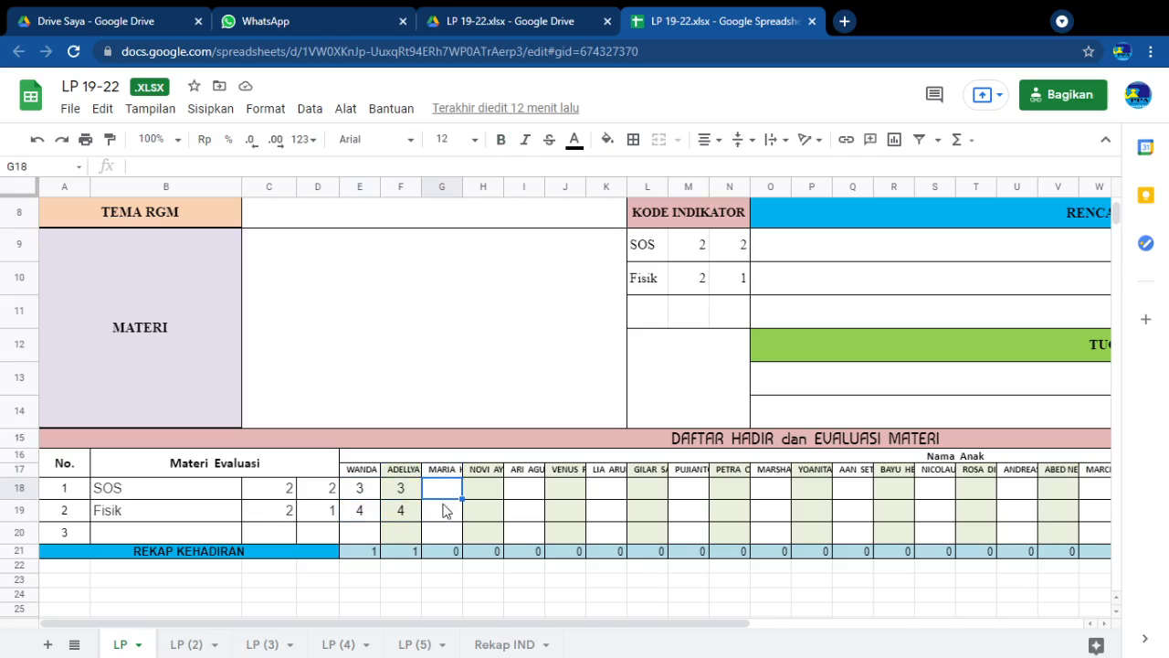
left_click(443, 517)
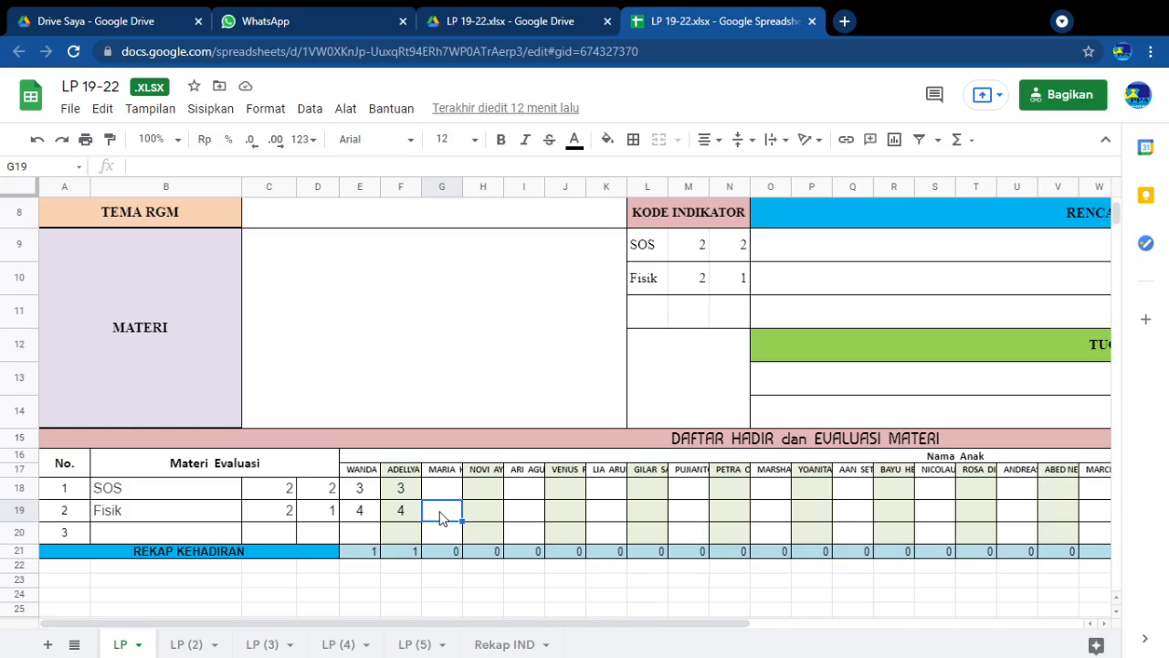
left_click(447, 489)
Examine the SOS and Fisik score cells for the children in columns H to M
left_click(479, 493)
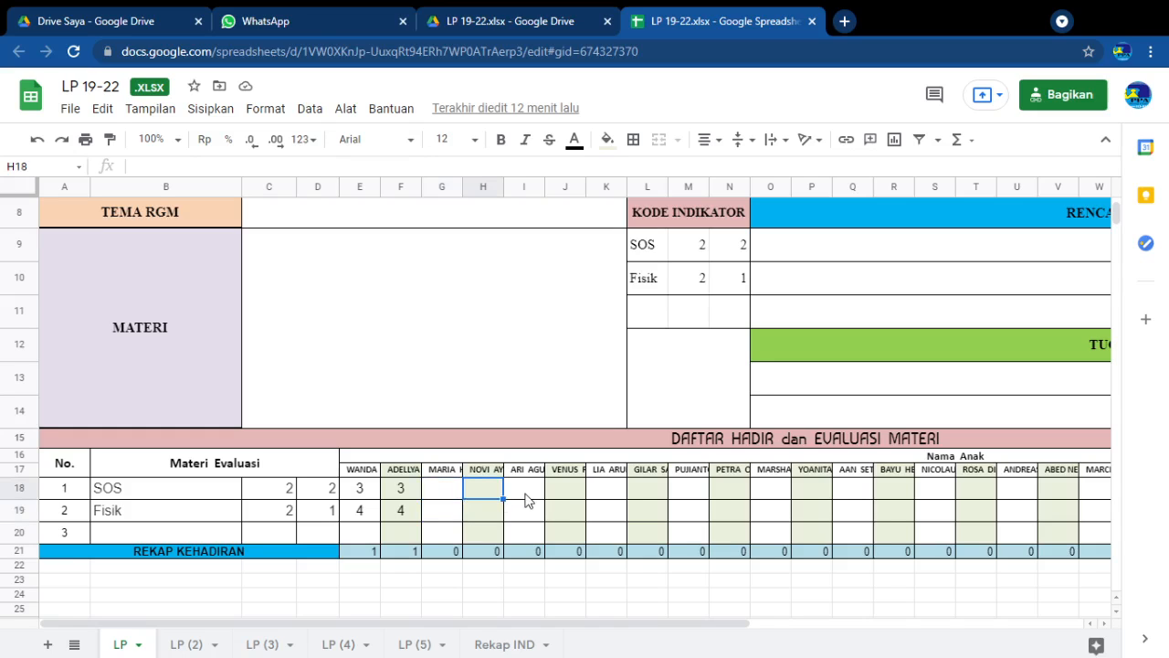
left_click(528, 493)
left_click(564, 512)
left_click(606, 492)
left_click(622, 513)
left_click(655, 492)
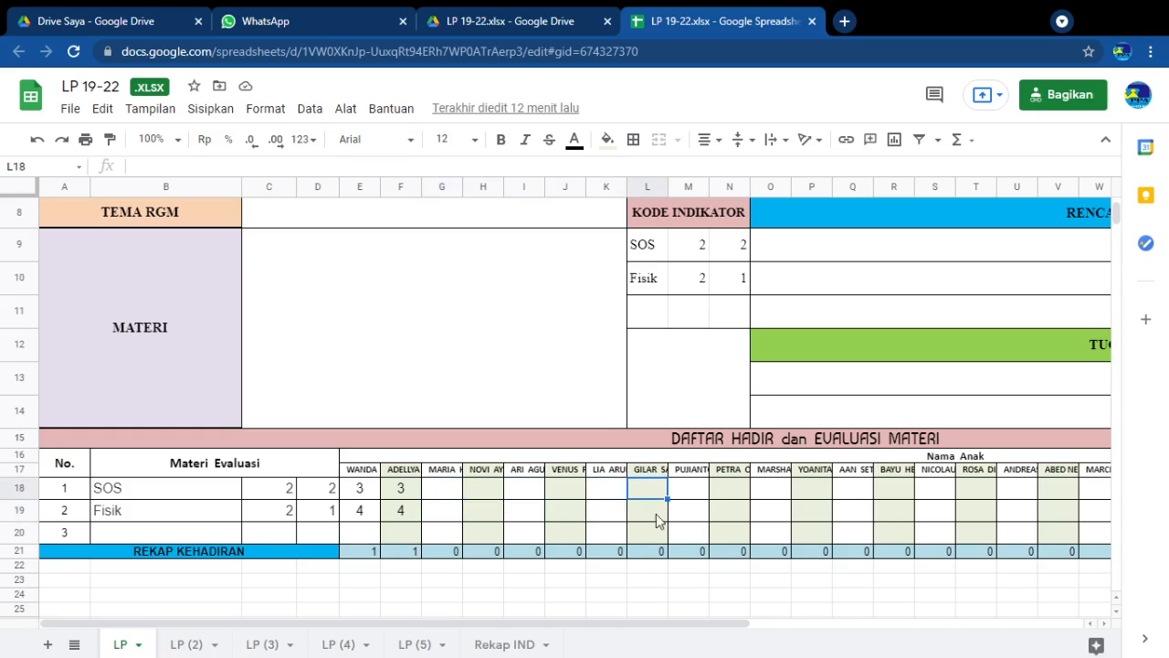
left_click(655, 514)
left_click(677, 494)
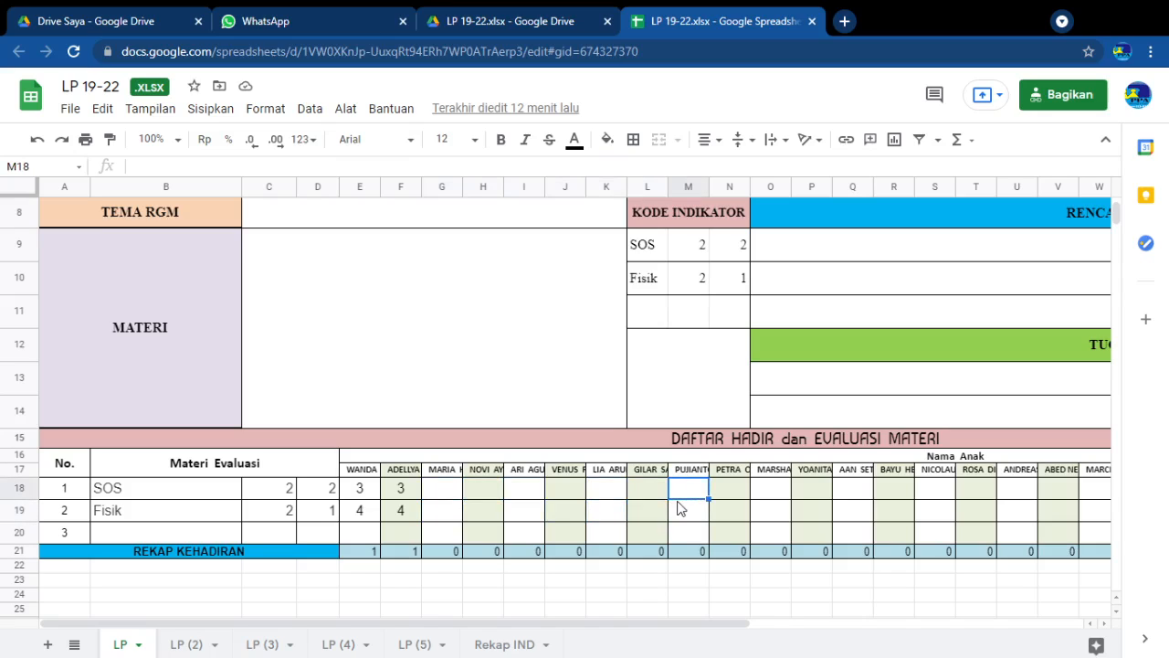
Inspect the REKAP KEHADIRAN attendance formulas in row 21 for the children in columns E to H
left_click(362, 543)
left_click(408, 554)
left_click(444, 552)
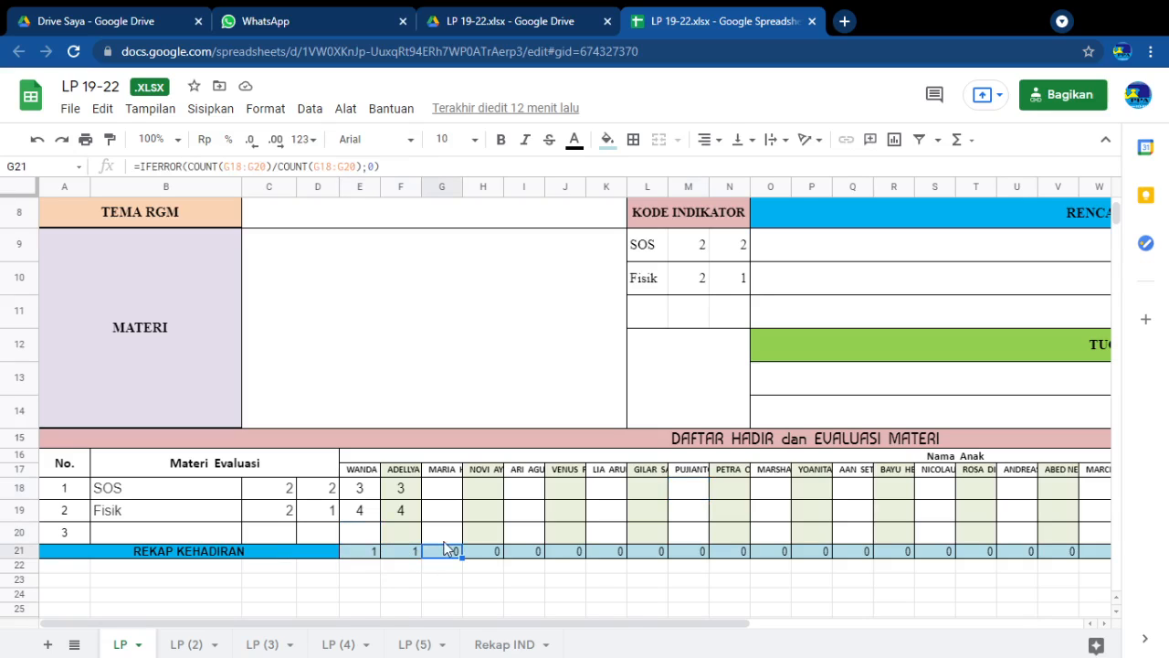
left_click(456, 539)
left_click(473, 551)
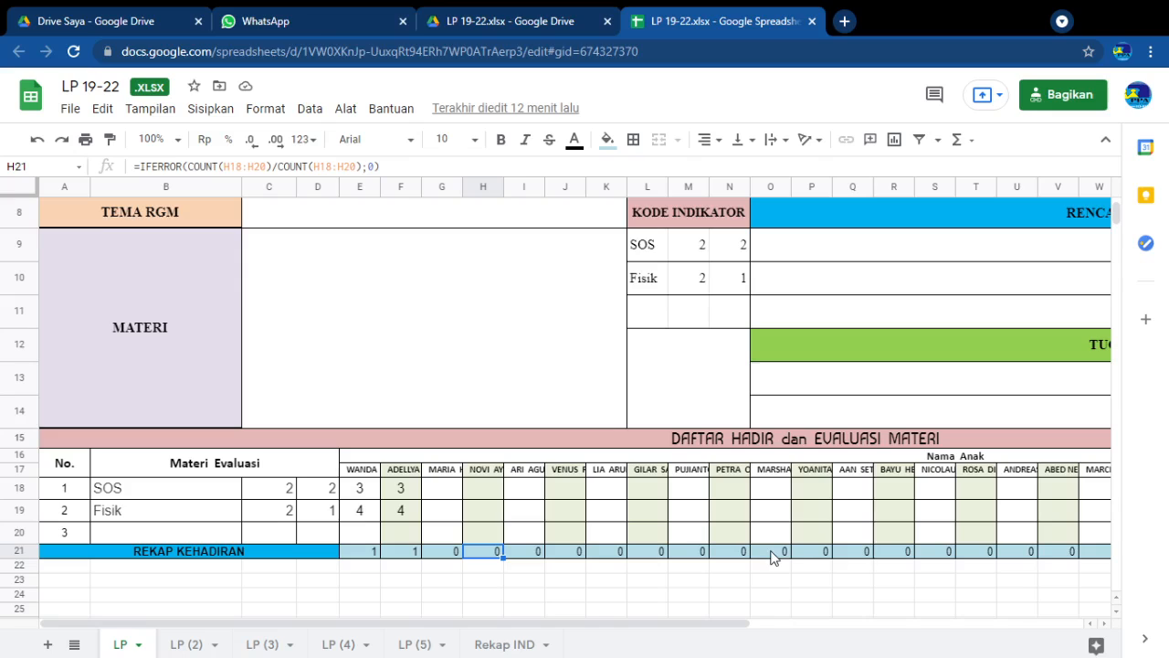
Compare the second child's SOS and Fisik scores with the REKAP KEHADIRAN cells in columns E to G
left_click(406, 494)
left_click(392, 512)
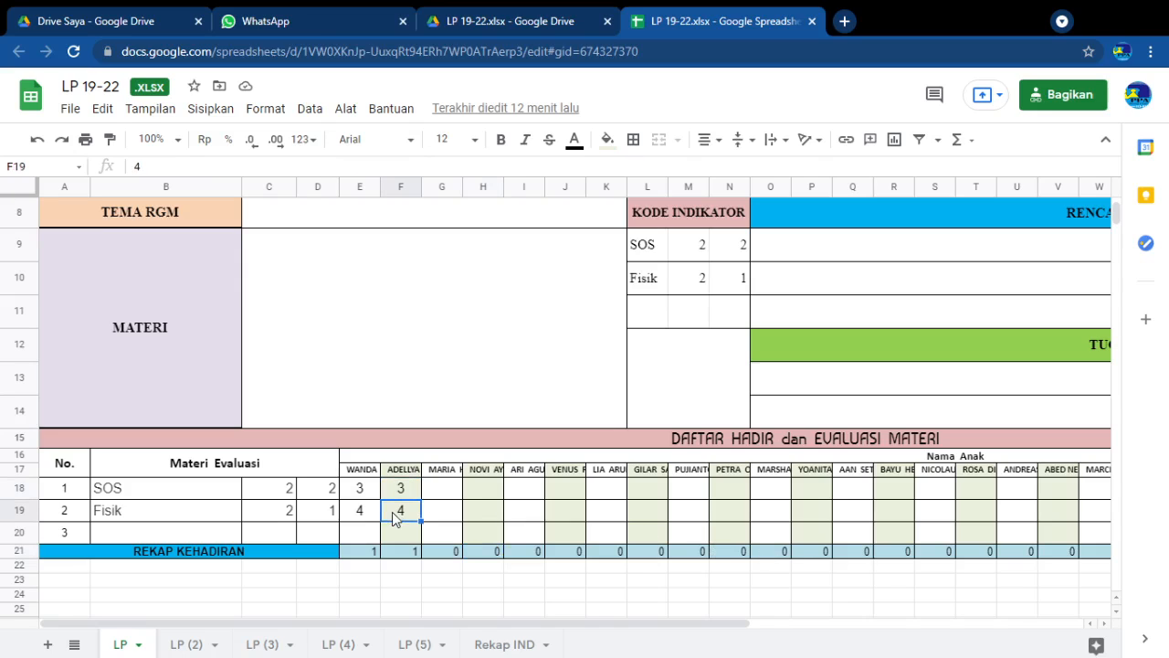
left_click(401, 554)
left_click(436, 553)
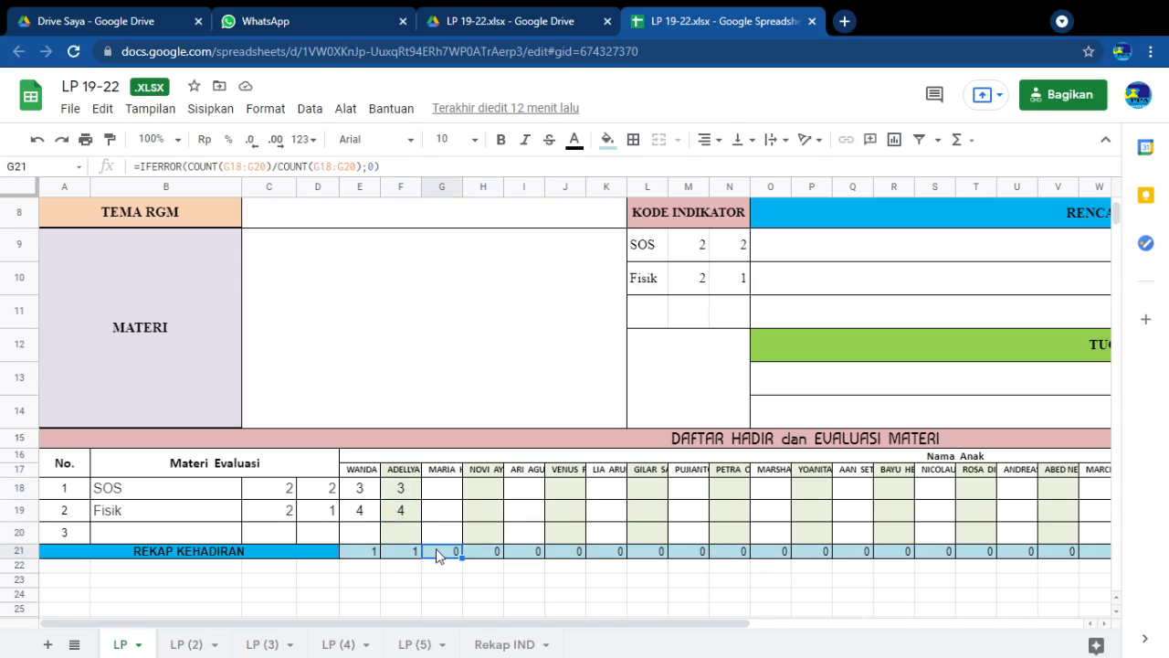
left_click(474, 533)
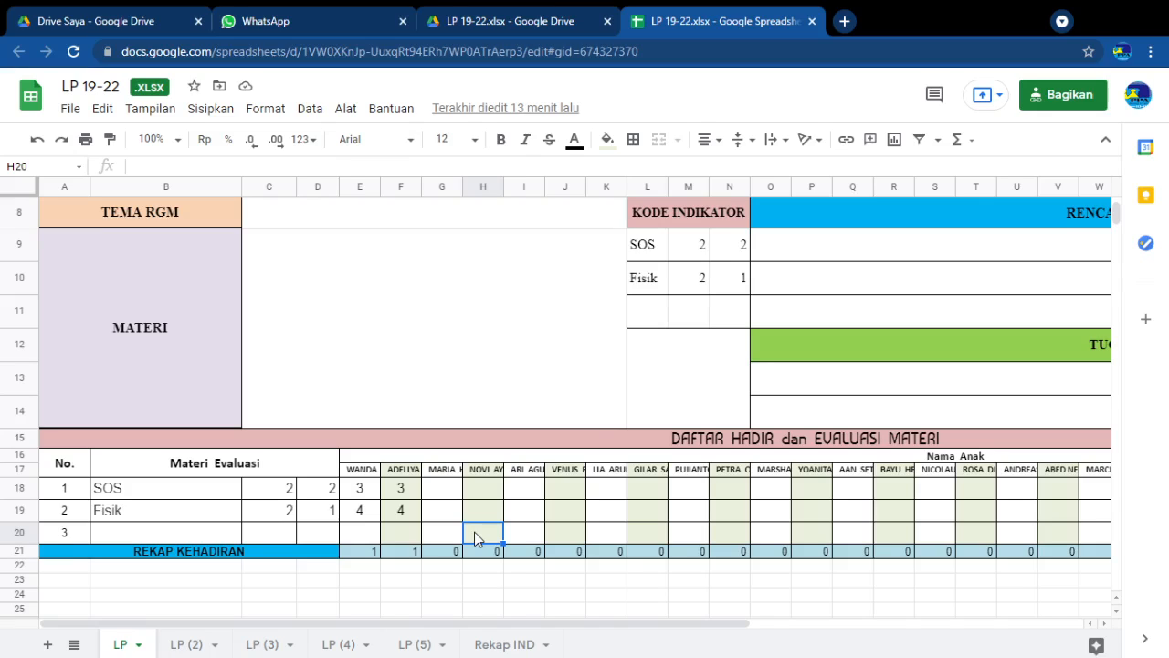
left_click(352, 552)
left_click(407, 551)
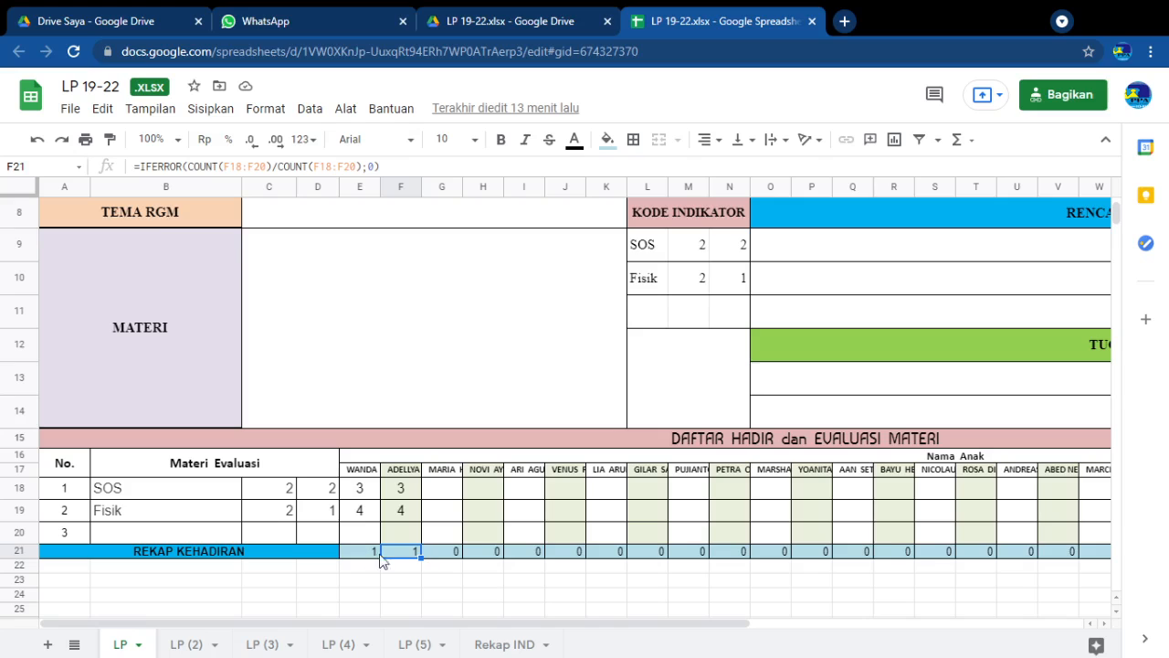
Examine the score cells for the last three children in the evaluation table, columns AG to AI
left_click_drag(582, 625, 918, 634)
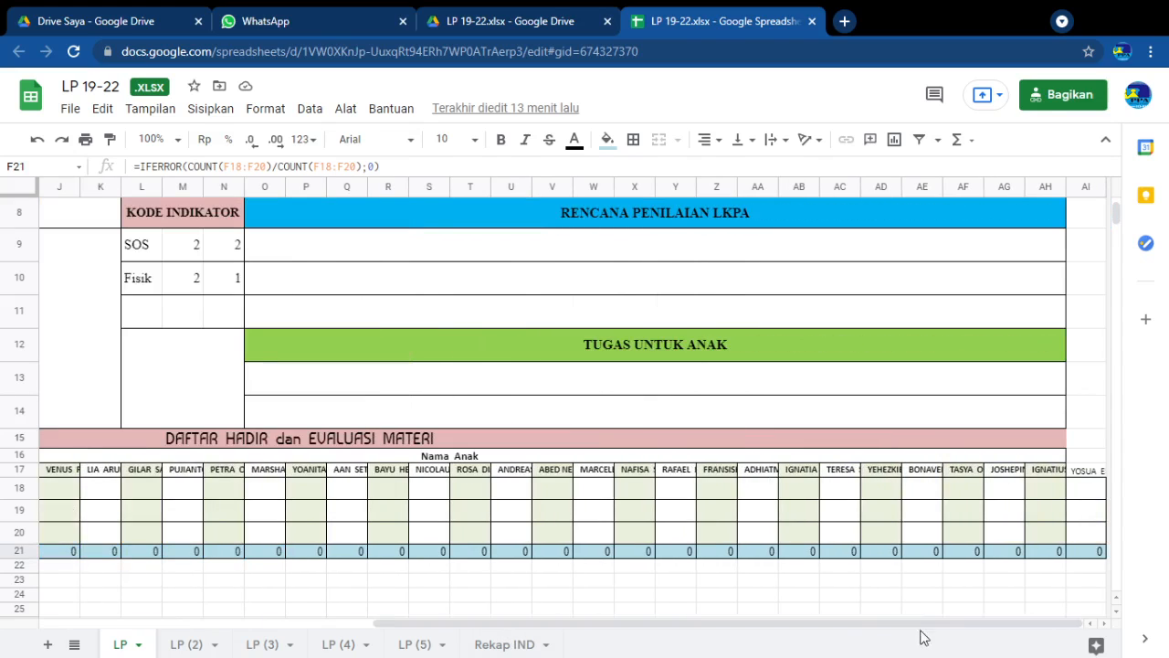
left_click(1009, 488)
left_click(1038, 513)
left_click(1087, 510)
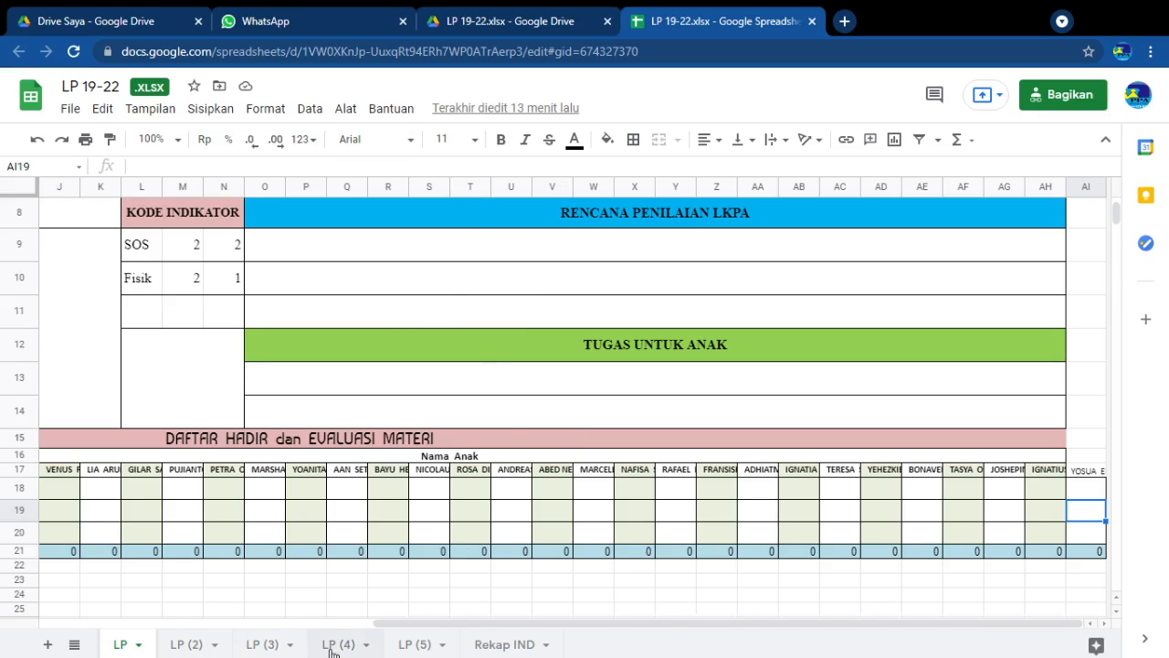
Look through the LP (2), LP (3) and LP (4) lesson plan sheets and open the Rekap IND sheet
left_click(187, 645)
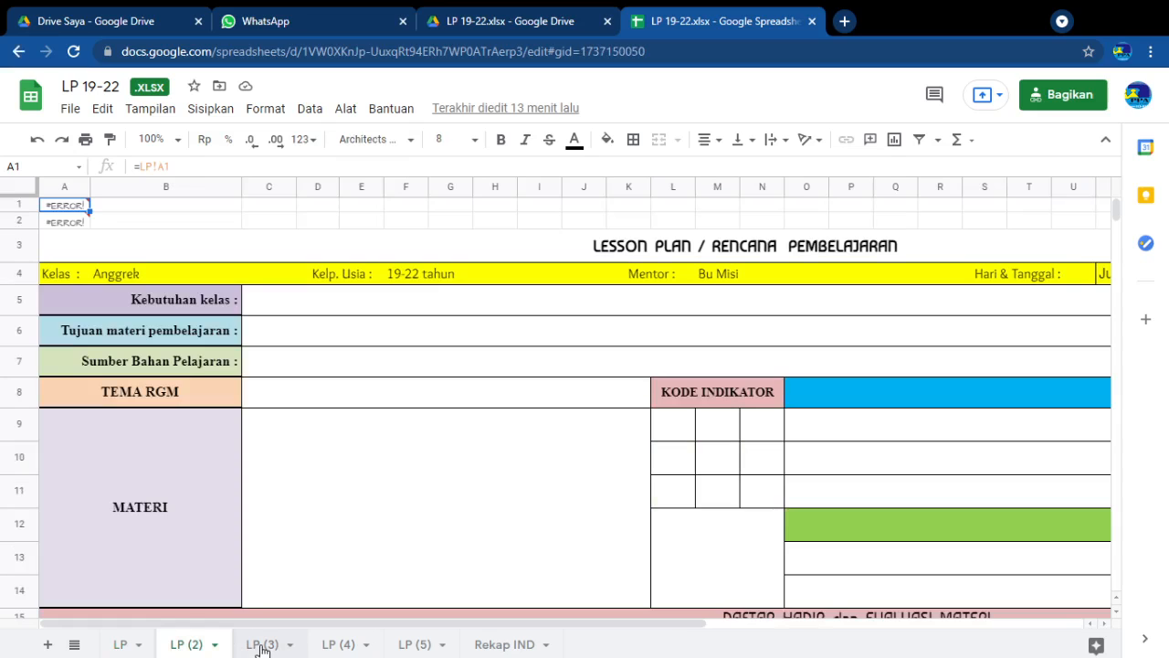
left_click(262, 644)
left_click(342, 645)
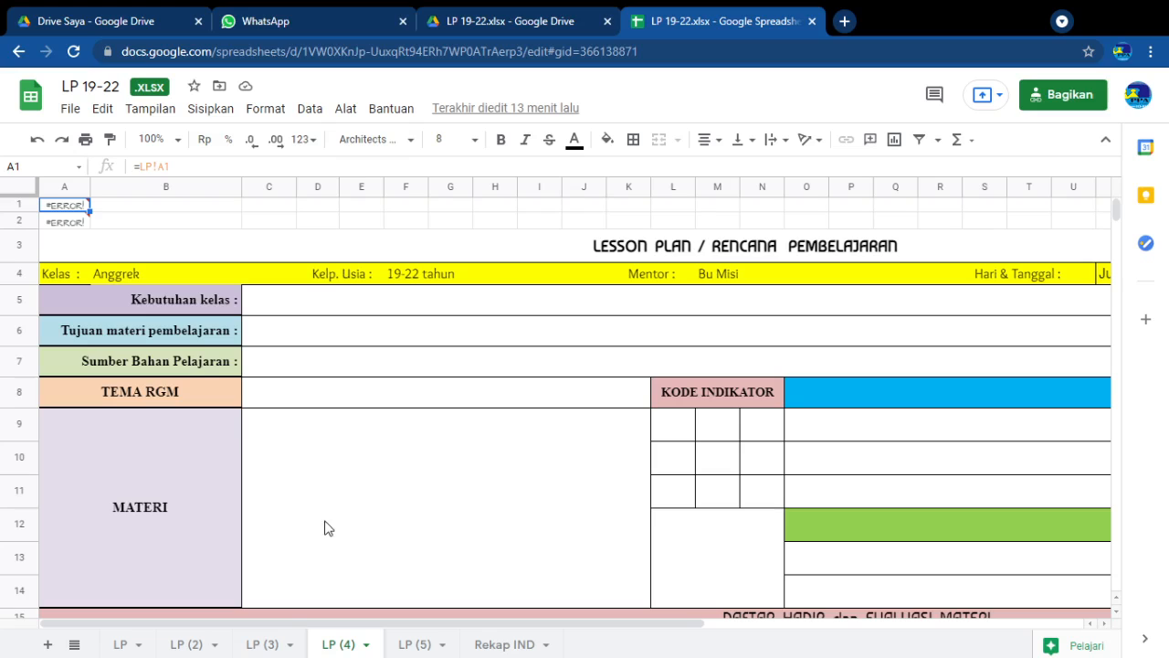
left_click(495, 645)
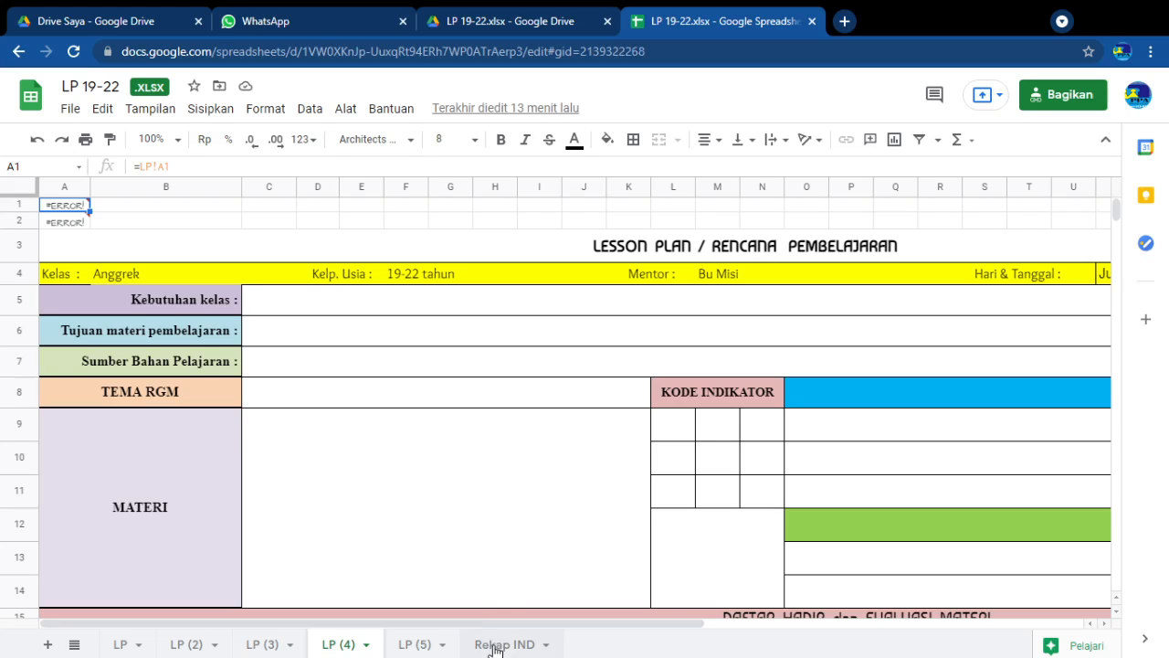